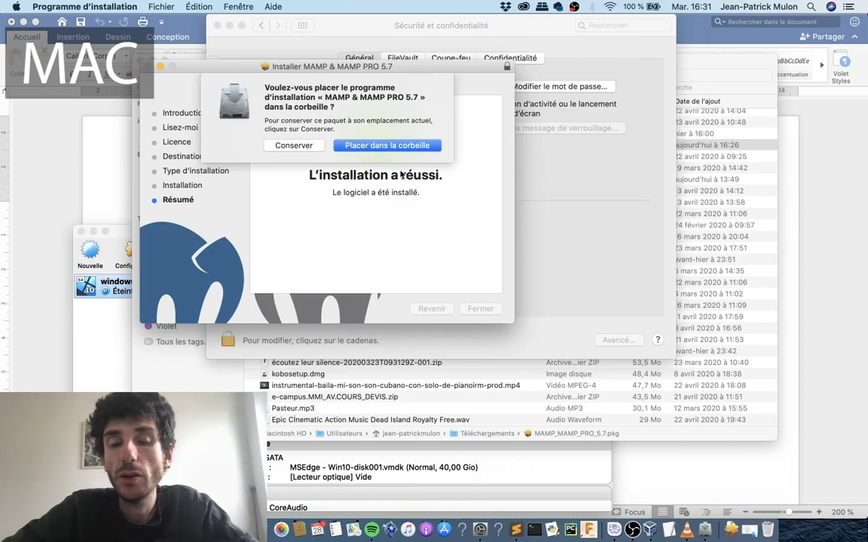
Move the installed MAMP & MAMP PRO 5.7 installer package to the Trash.
click(369, 145)
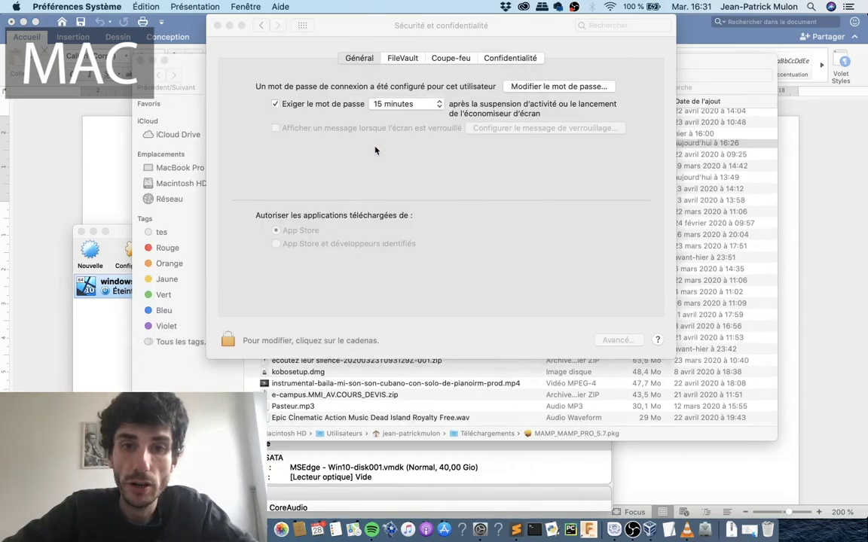
Close the Sécurité et confidentialité window, the Chrome downloads window and the XAMPP control panel.
click(219, 25)
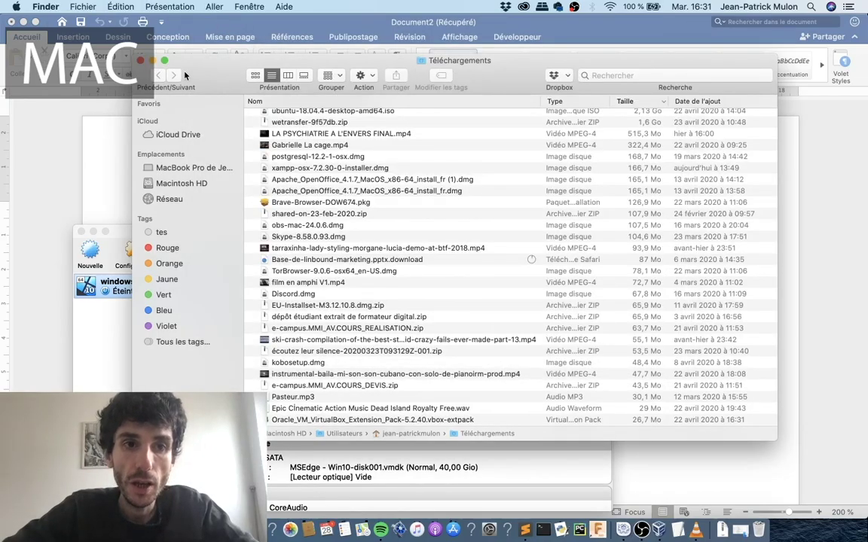
click(30, 22)
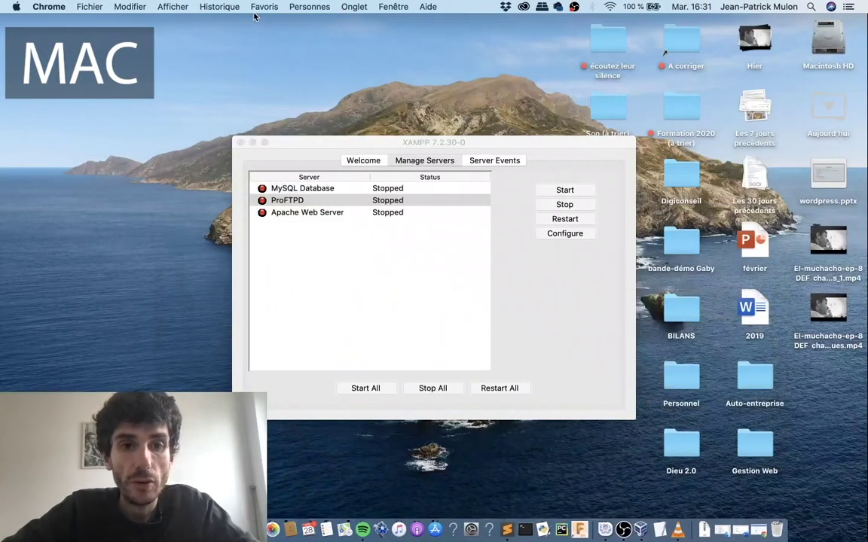
click(258, 7)
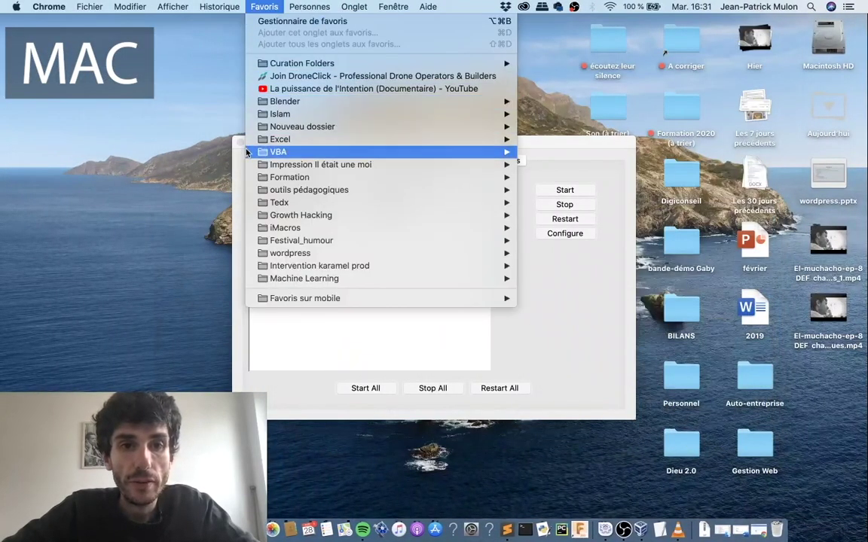
click(208, 132)
click(240, 142)
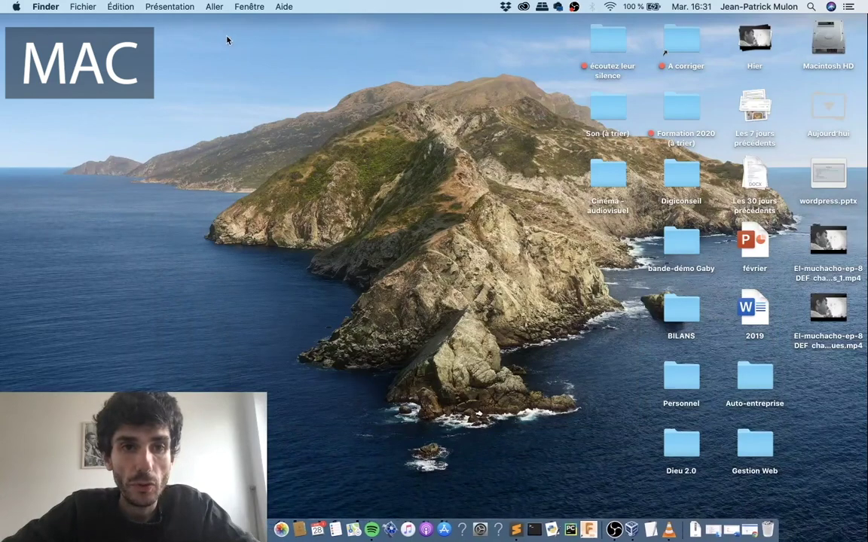
click(213, 7)
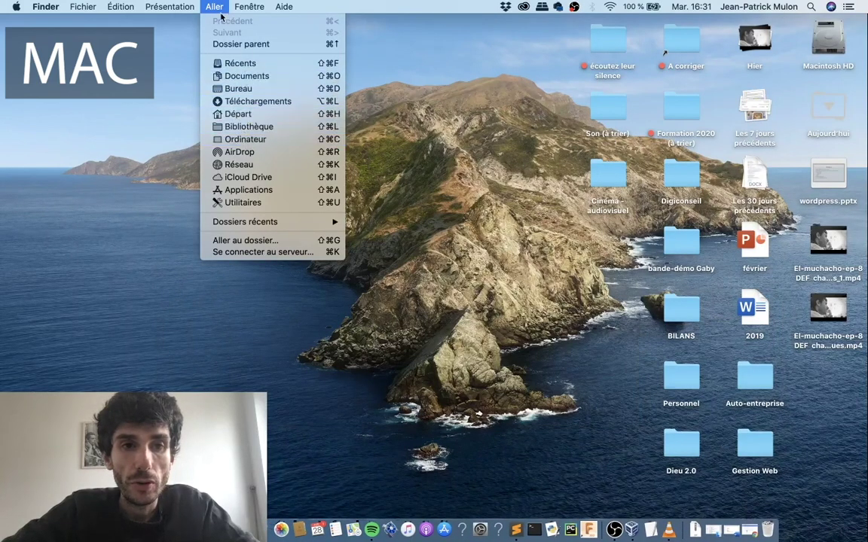
Open the Applications folder in Finder.
mouse_move(249, 7)
mouse_move(214, 7)
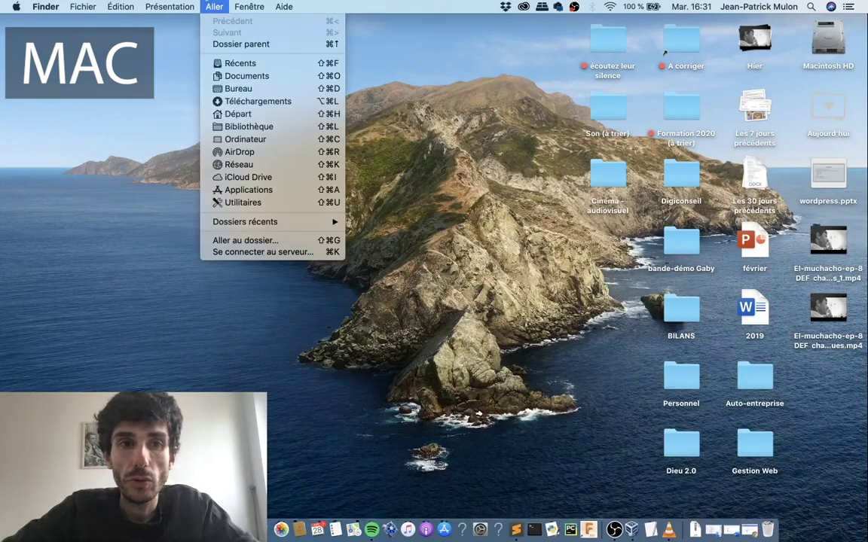
click(246, 191)
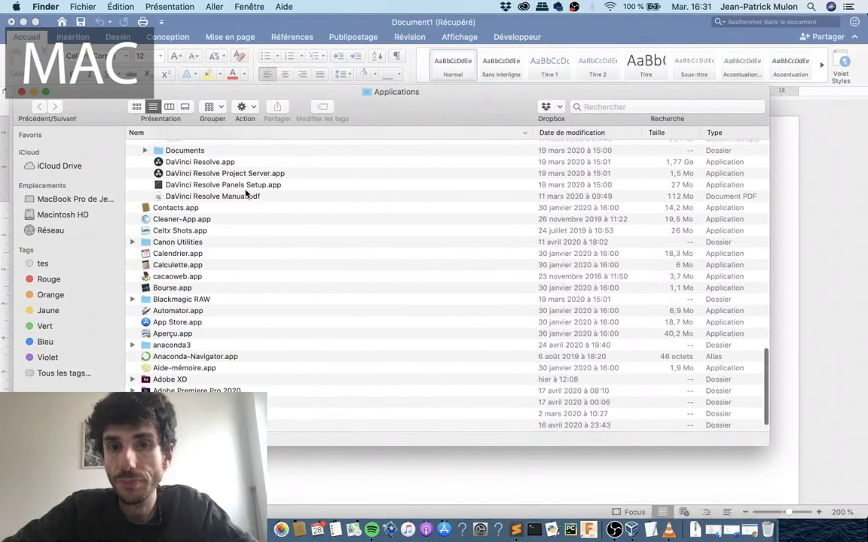
scroll(281, 300, up, 1)
scroll(281, 300, down, 1)
Jump to the MAMP folder with 'mamp', expand it and launch MAMP.app.
click(223, 295)
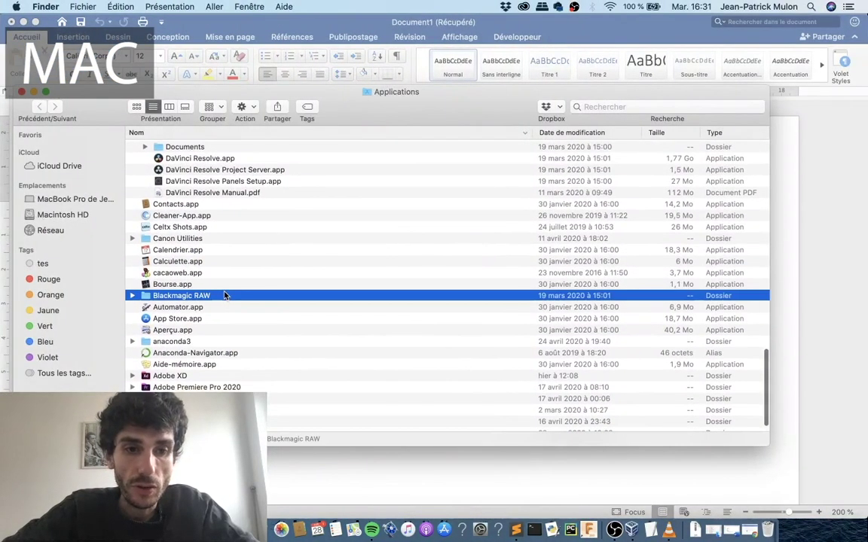
text(mamp)
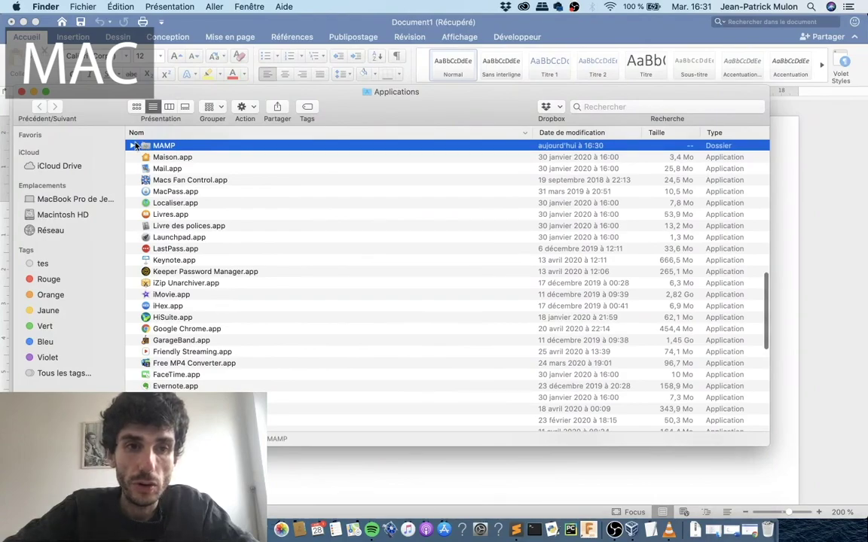
click(132, 145)
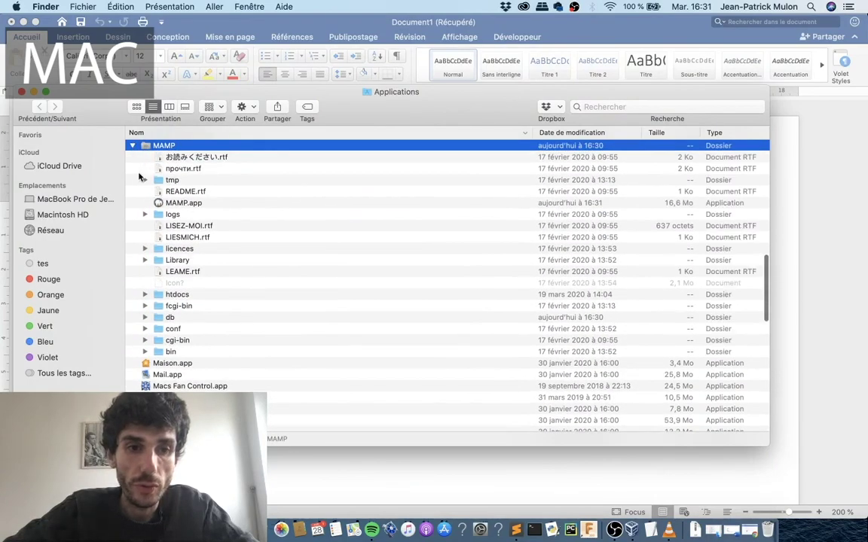
click(175, 204)
double_click(175, 204)
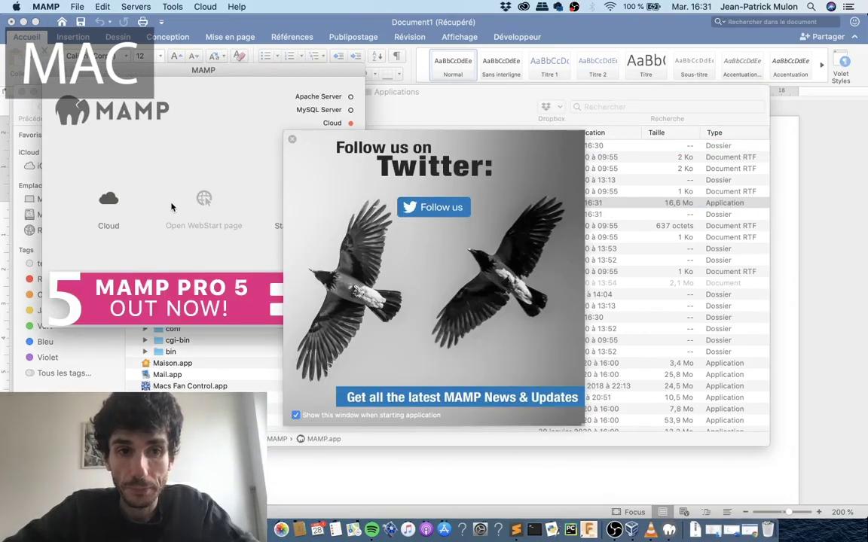
Dismiss the Twitter pop-up, start Apache and MySQL, and close the MySQL upgrade report.
click(265, 128)
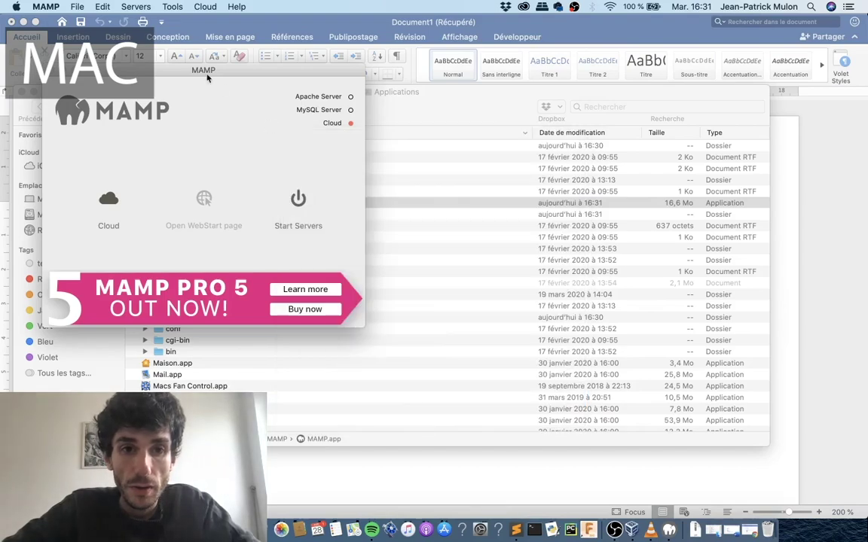
drag(203, 71, 595, 24)
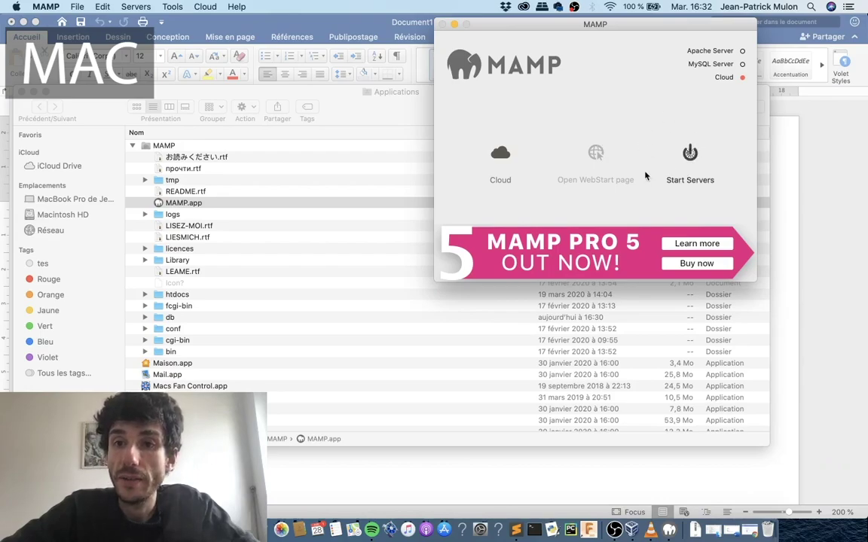
click(699, 156)
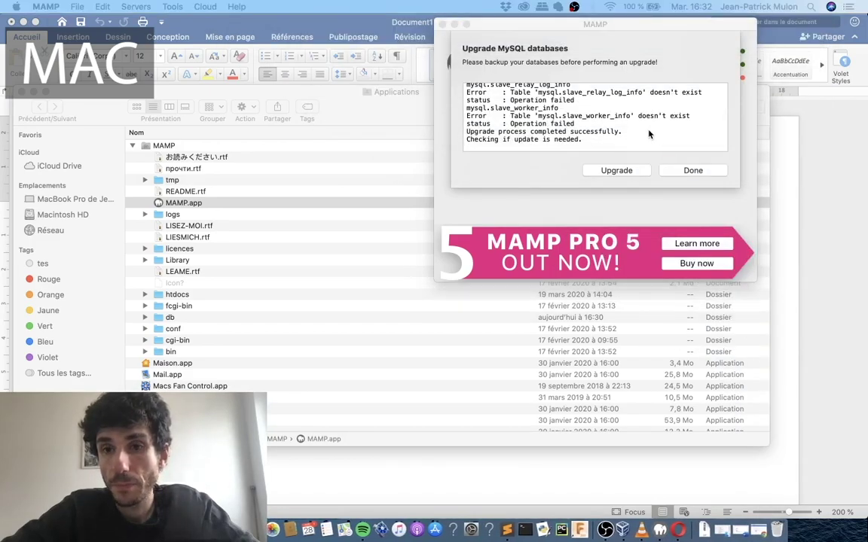
click(687, 171)
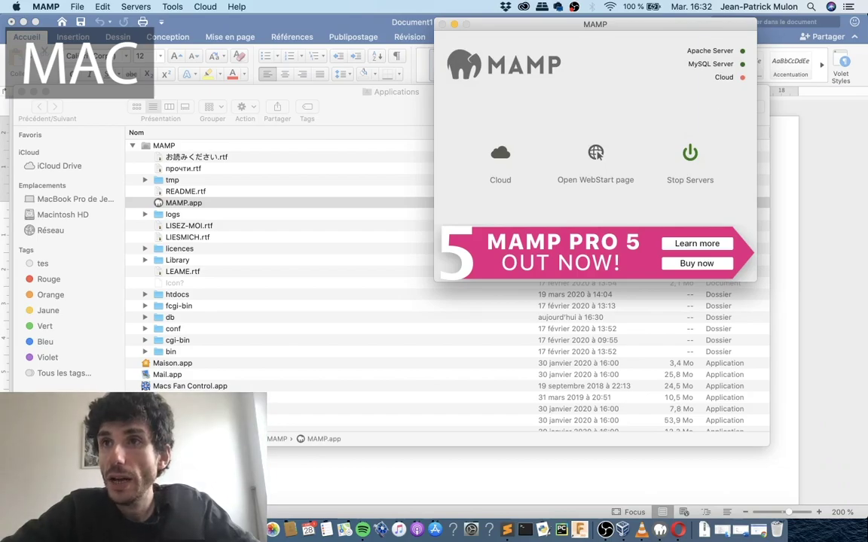
click(596, 153)
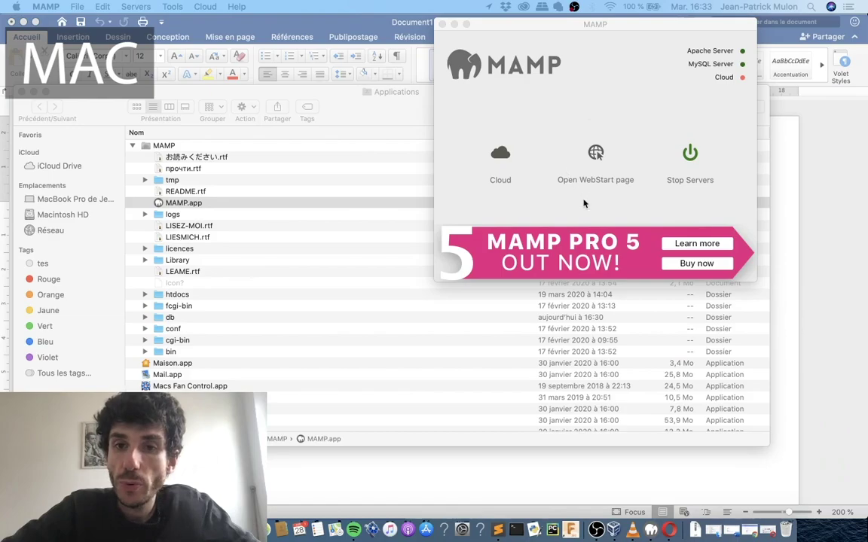
Load the MAMP start page at localhost:8888/MAMP/ in full-screen Opera and show its Tools list.
click(596, 153)
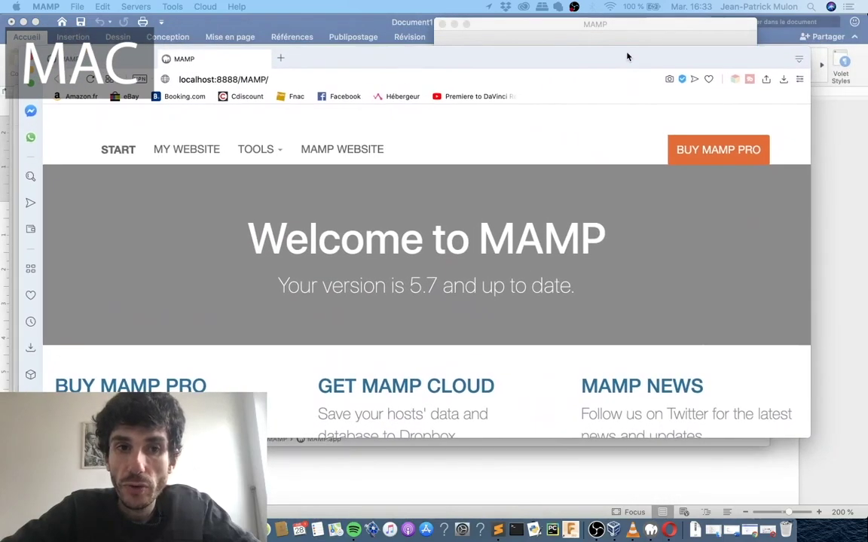
click(198, 80)
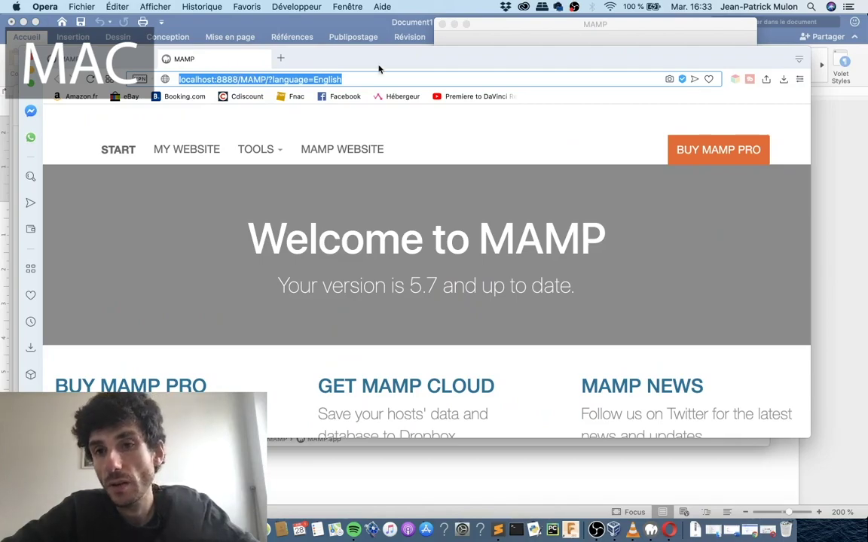
click(352, 71)
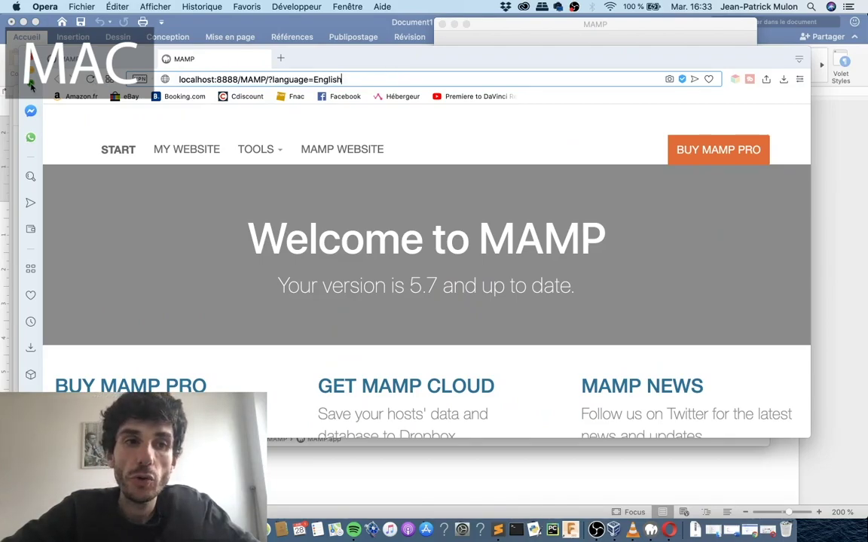
click(31, 86)
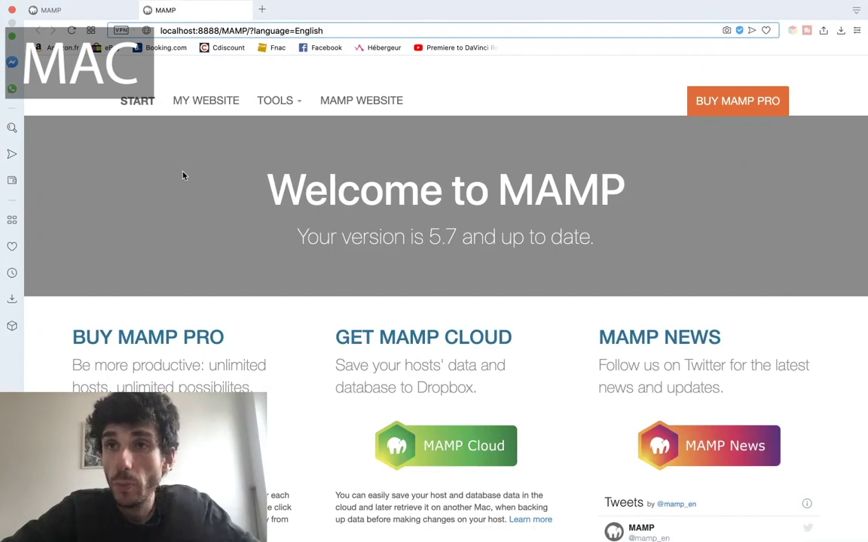
key(BackSpace)
key(BackSpace)
key(BackSpace)
key(BackSpace)
key(BackSpace)
key(BackSpace)
key(BackSpace)
key(BackSpace)
key(BackSpace)
key(BackSpace)
key(BackSpace)
key(BackSpace)
key(BackSpace)
key(BackSpace)
key(BackSpace)
key(BackSpace)
key(BackSpace)
key(Return)
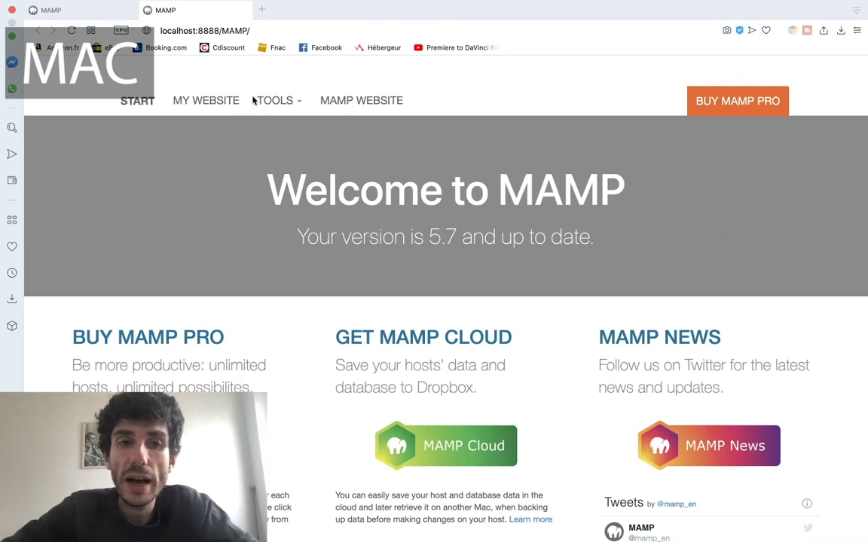
click(285, 102)
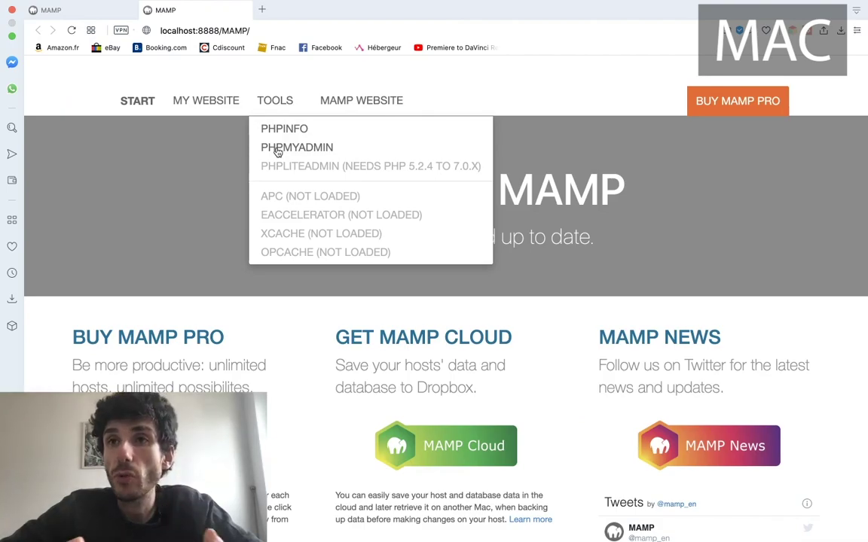
Open phpMyAdmin and create the database 'monwordpressmmi' with utf8_general_ci collation.
click(277, 151)
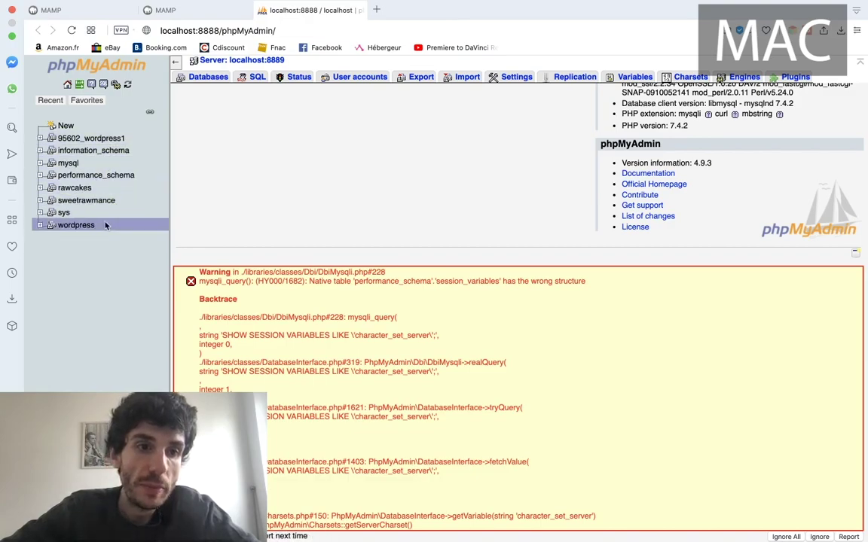
click(89, 101)
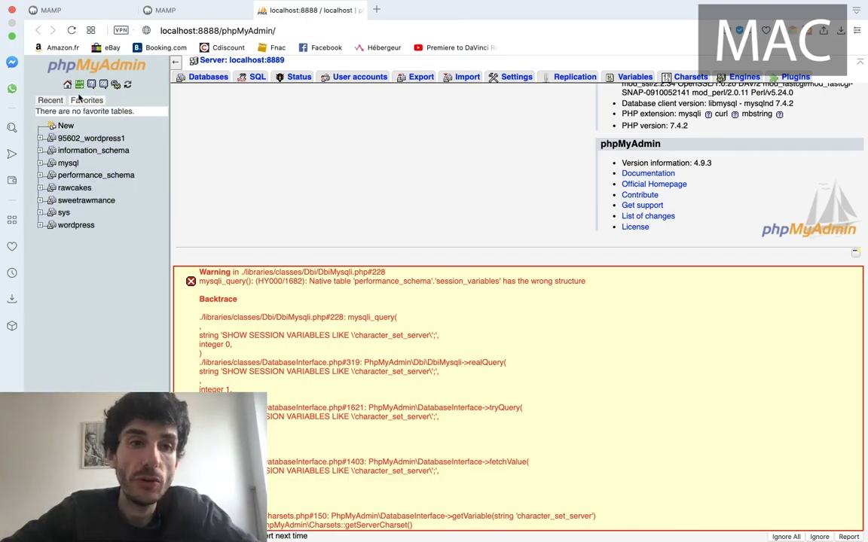
click(66, 127)
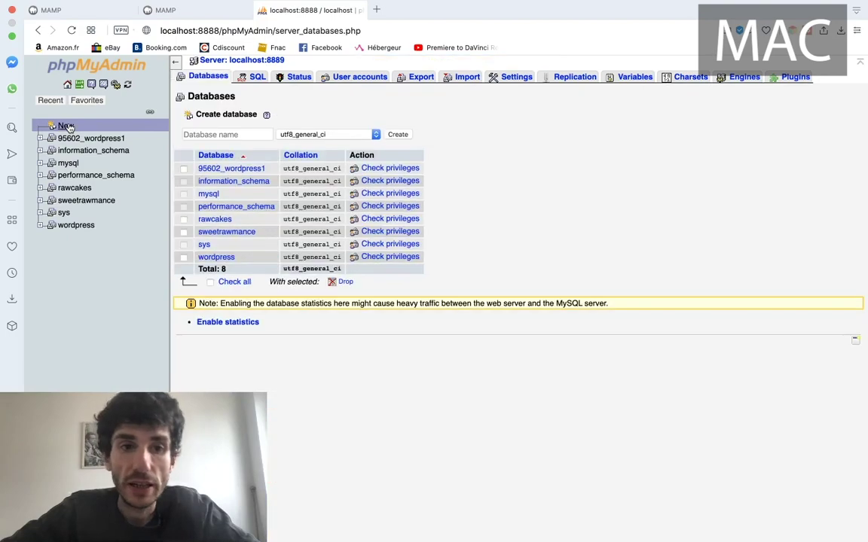
click(226, 134)
text(m)
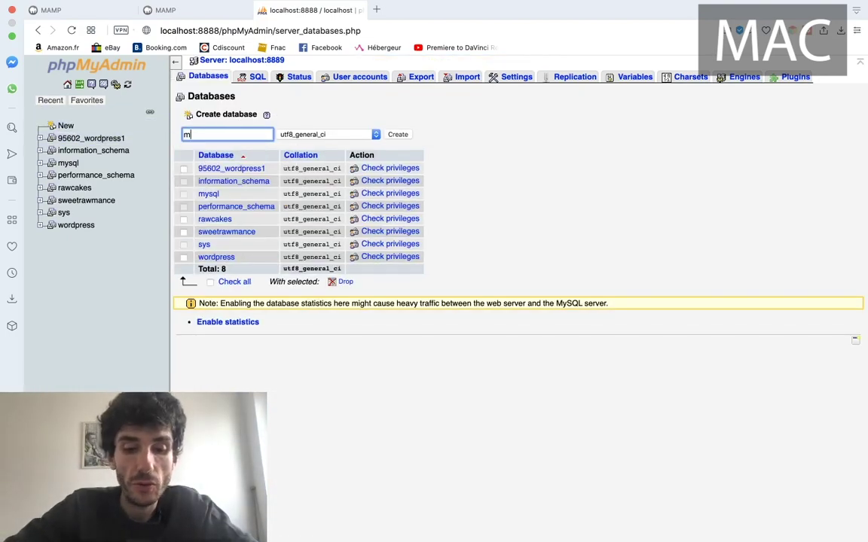
text(onwordpressmmi)
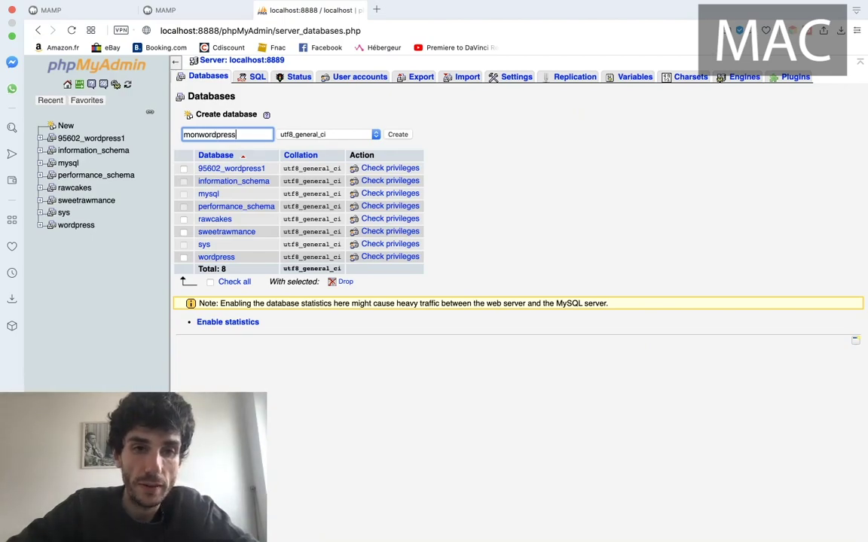
click(398, 134)
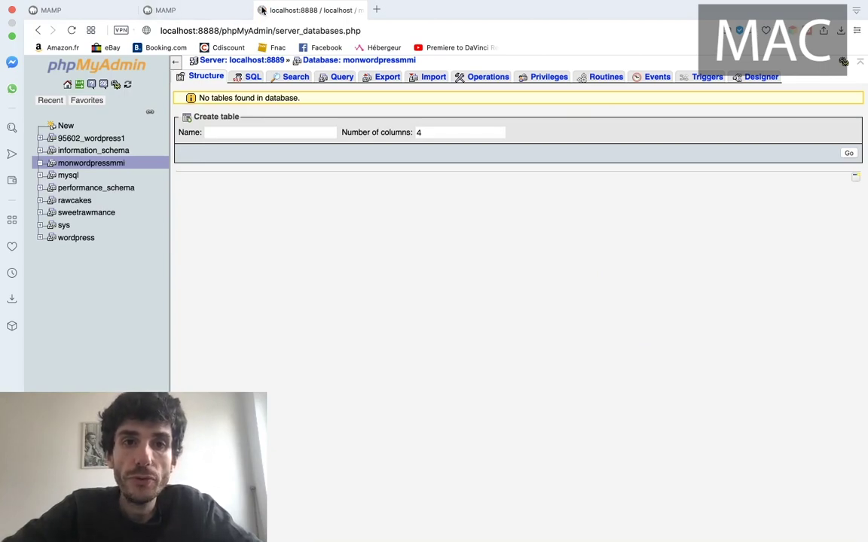
Finish the MAMP setup wizard in the Windows VM and launch MAMP from its desktop shortcut.
click(165, 10)
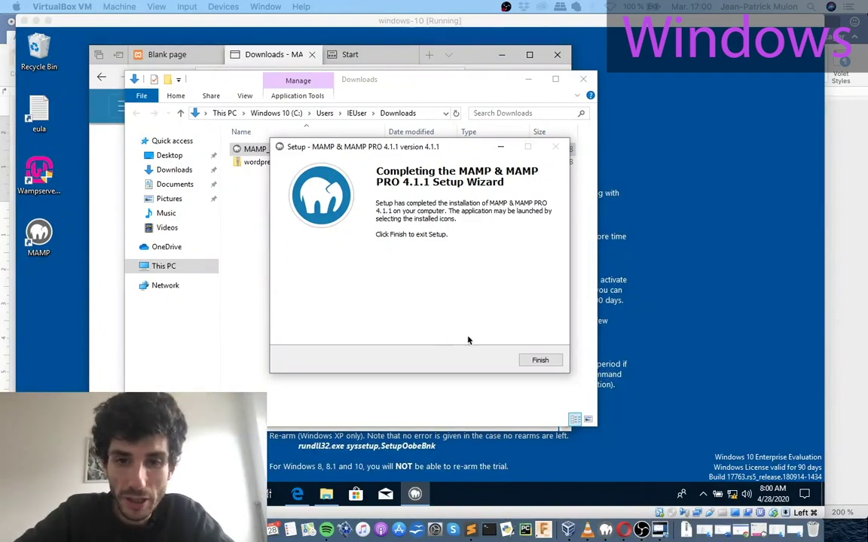
click(535, 368)
click(539, 361)
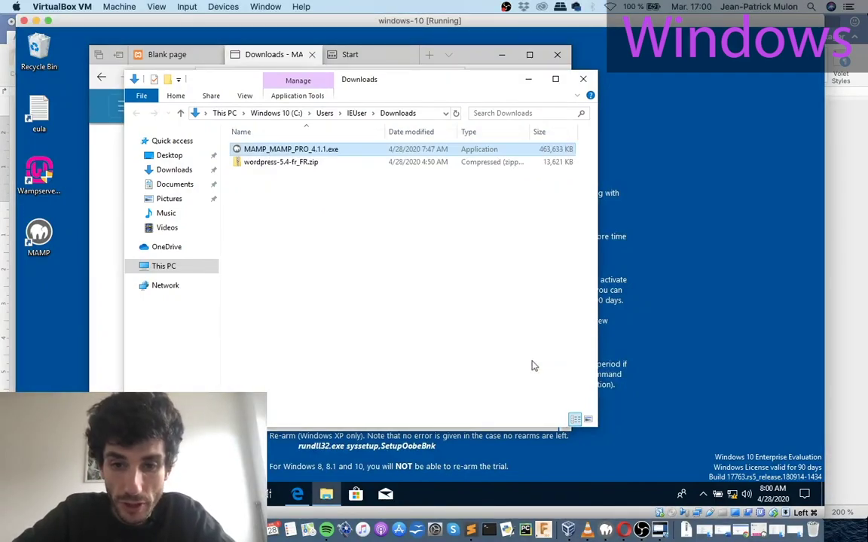
click(40, 232)
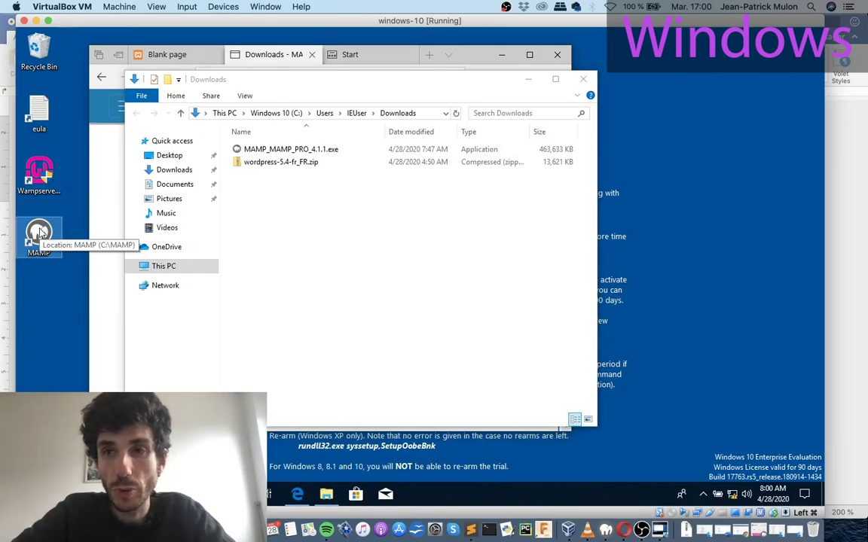
double_click(39, 232)
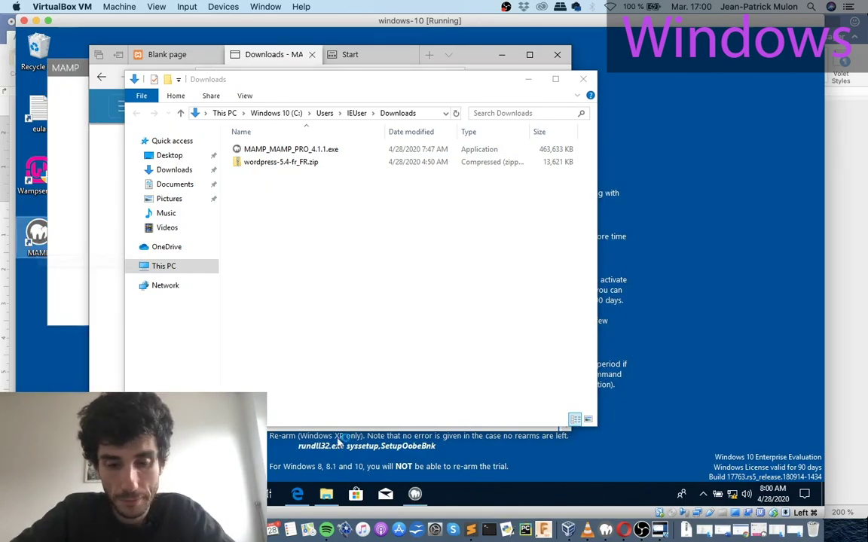
Position the MAMP window, attempt to start the servers, and dismiss the invalid-configuration error.
click(415, 494)
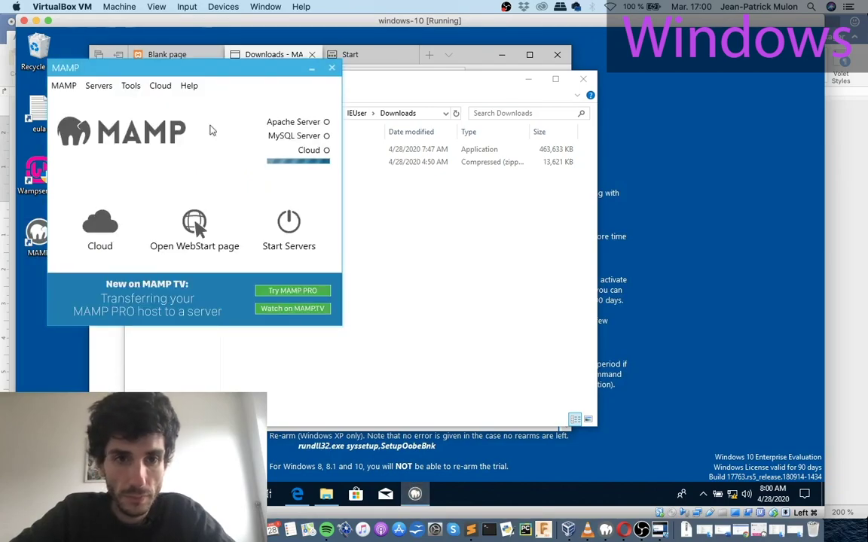
drag(181, 70, 439, 89)
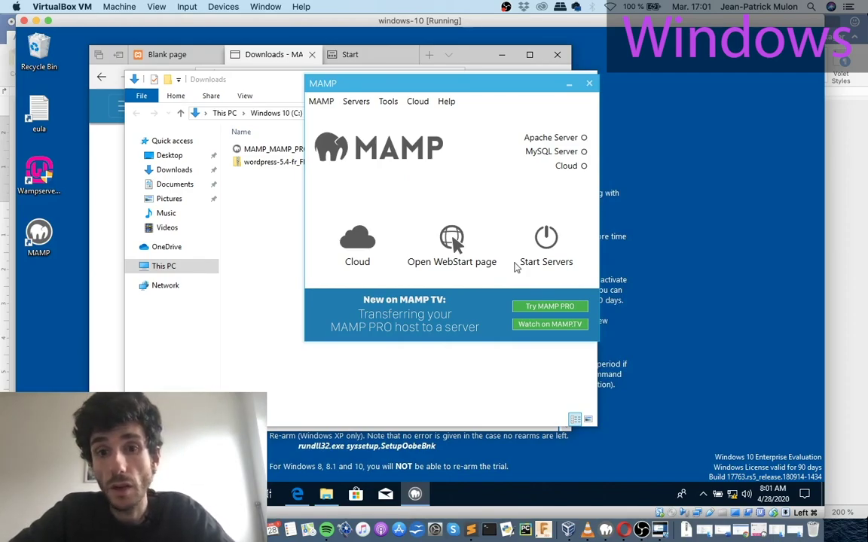
click(547, 245)
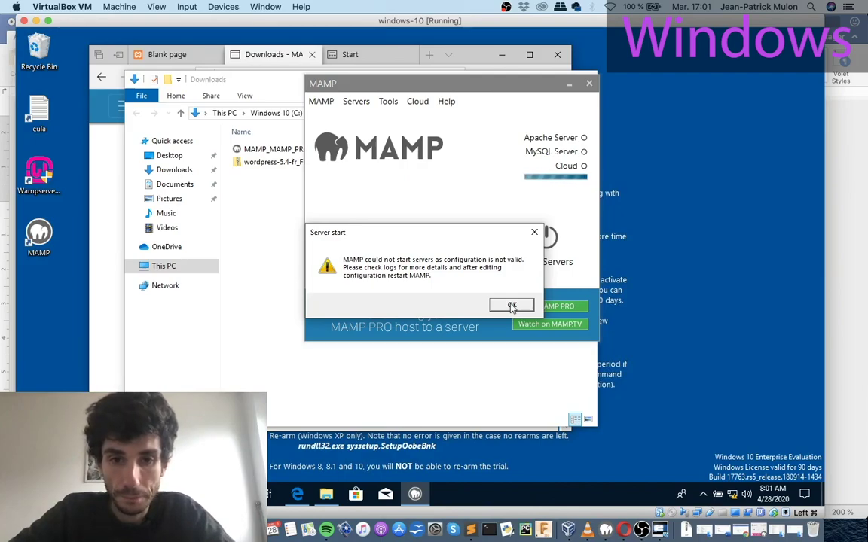
click(512, 306)
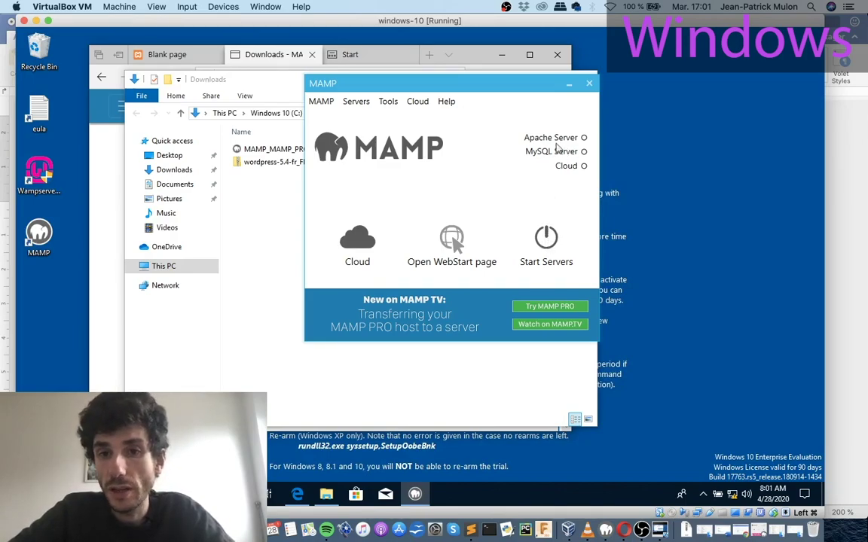
Start Apache and MySQL, allow MySQL through the Windows firewall, and return to the MAMP start page.
click(548, 239)
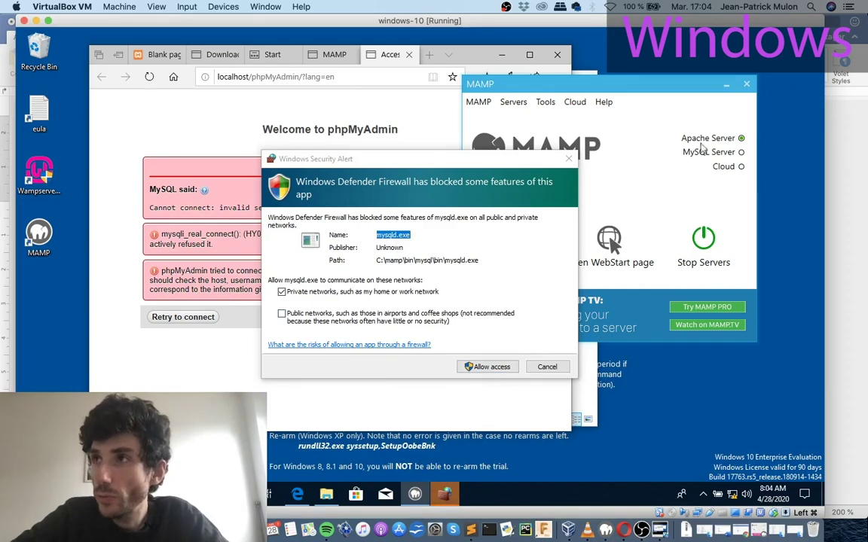
key(alt+s)
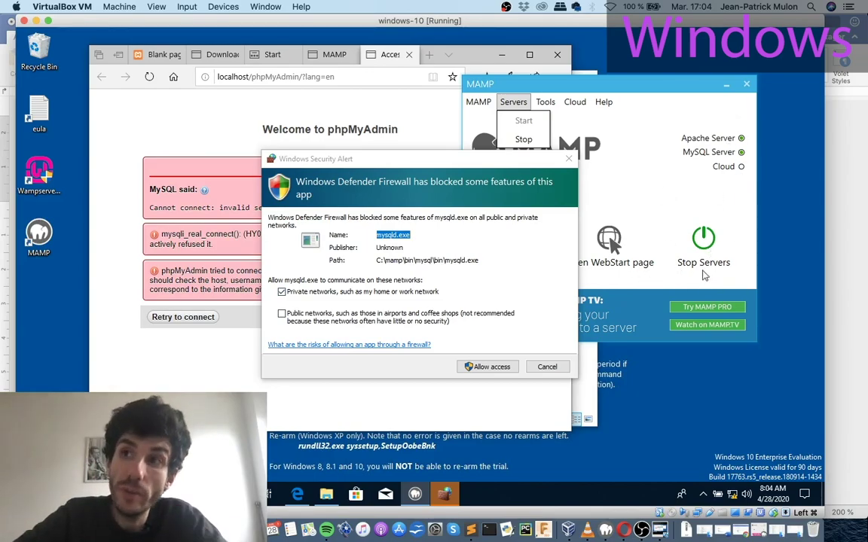
click(486, 366)
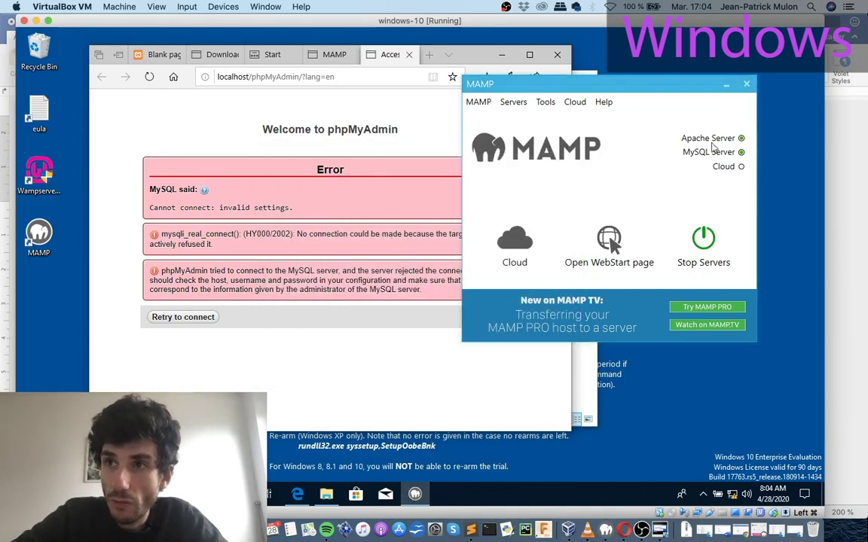
click(312, 282)
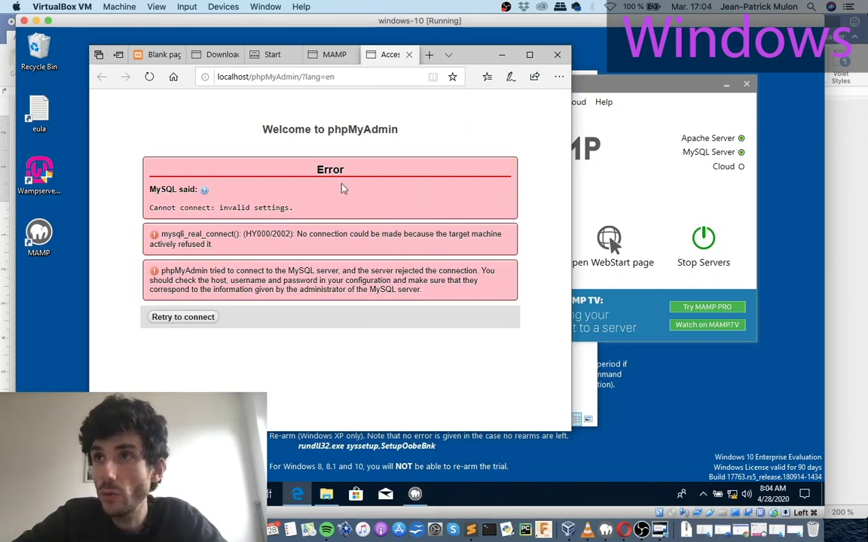
click(330, 54)
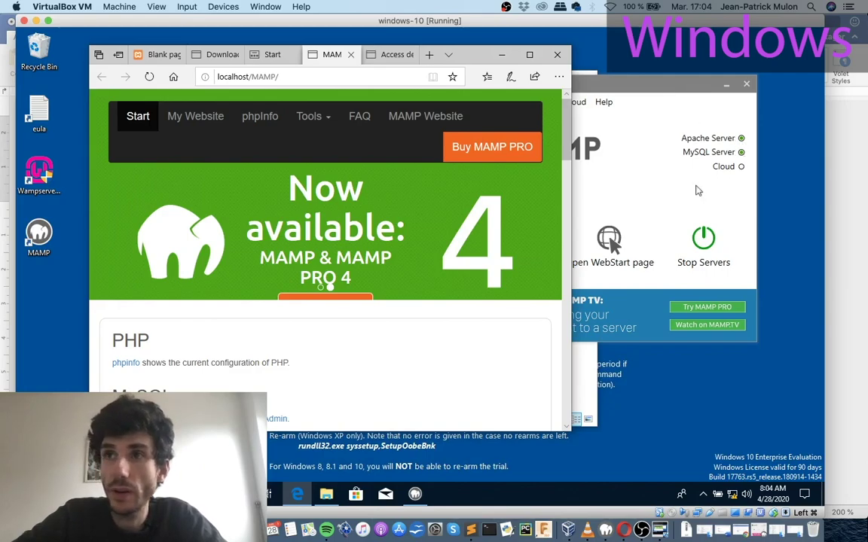
Choose phpMyAdmin from the MAMP start page's Tools menu to open localhost/phpMyAdmin.
click(312, 116)
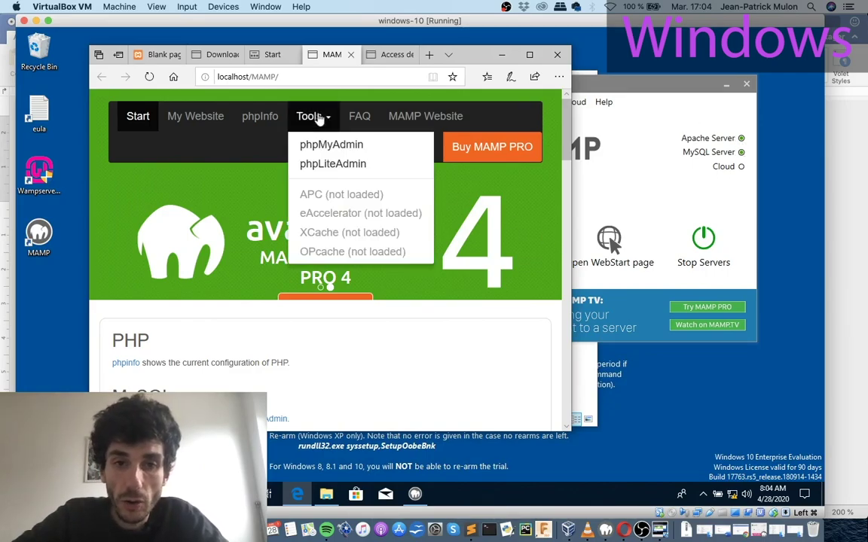
click(315, 148)
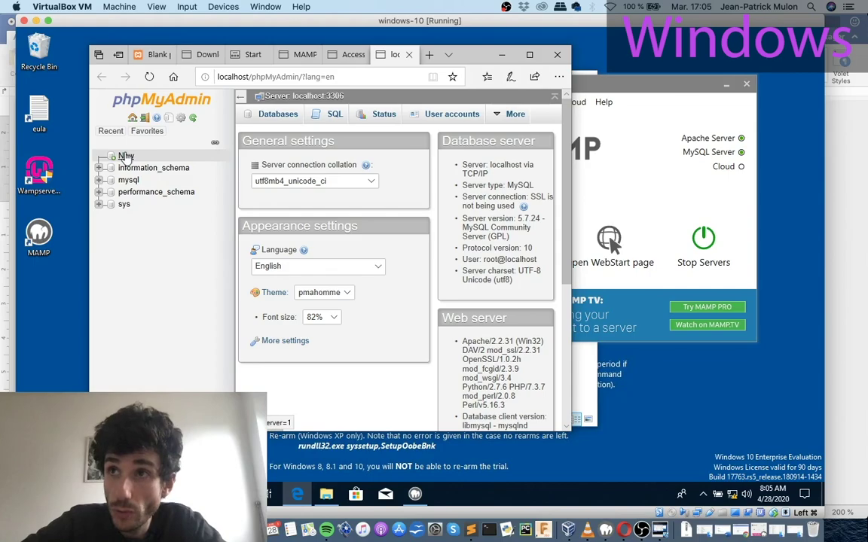
Create a new phpMyAdmin database named monwordpressmmi with utf8_general_ci collation.
click(125, 156)
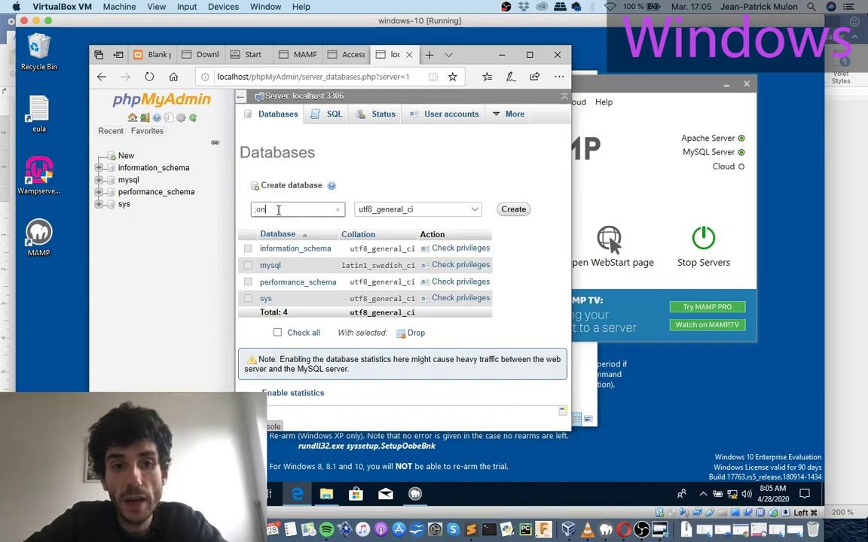
text(m)
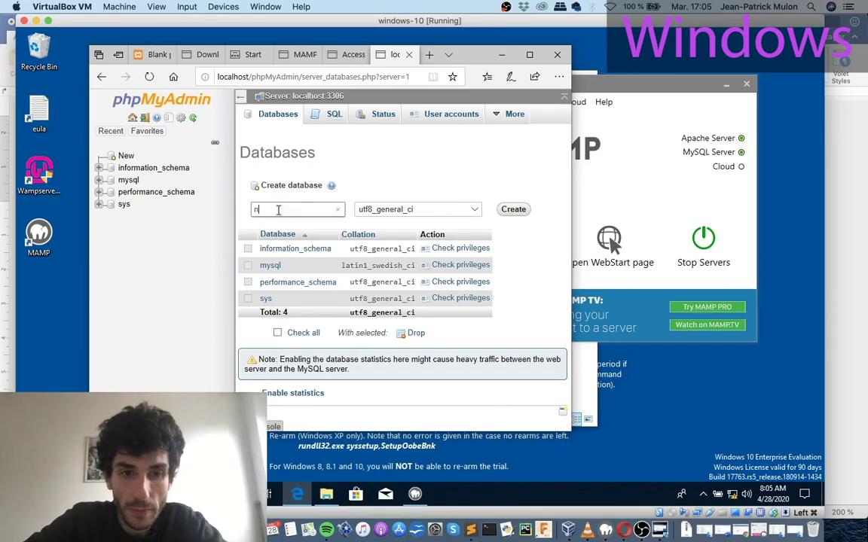
key(BackSpace)
text(mon)
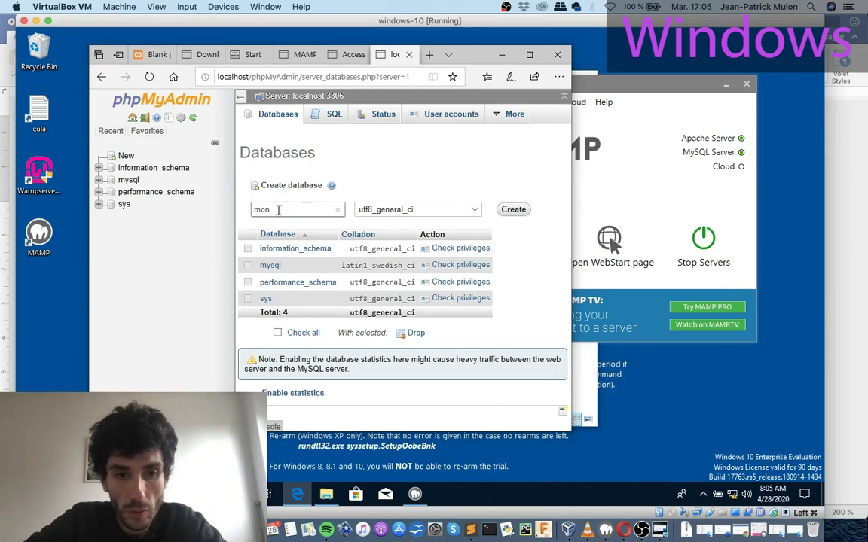
text(zon)
key(BackSpace)
key(BackSpace)
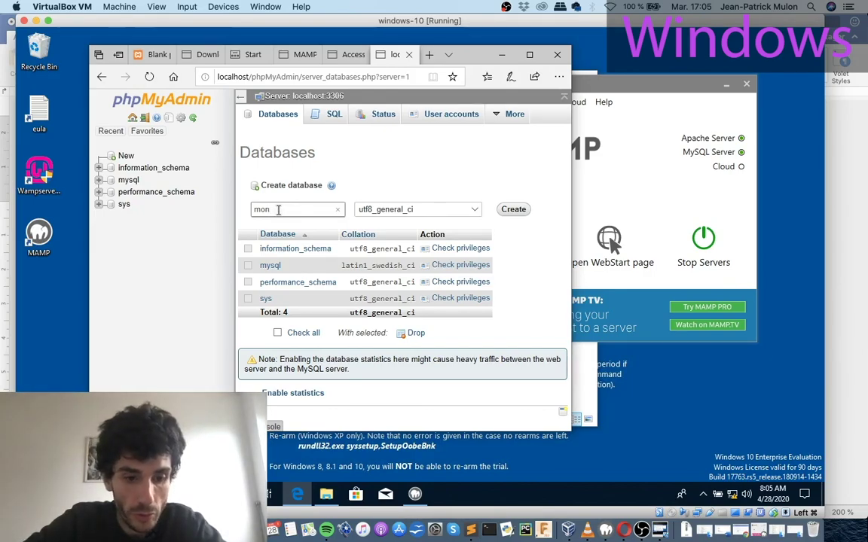
text(wo)
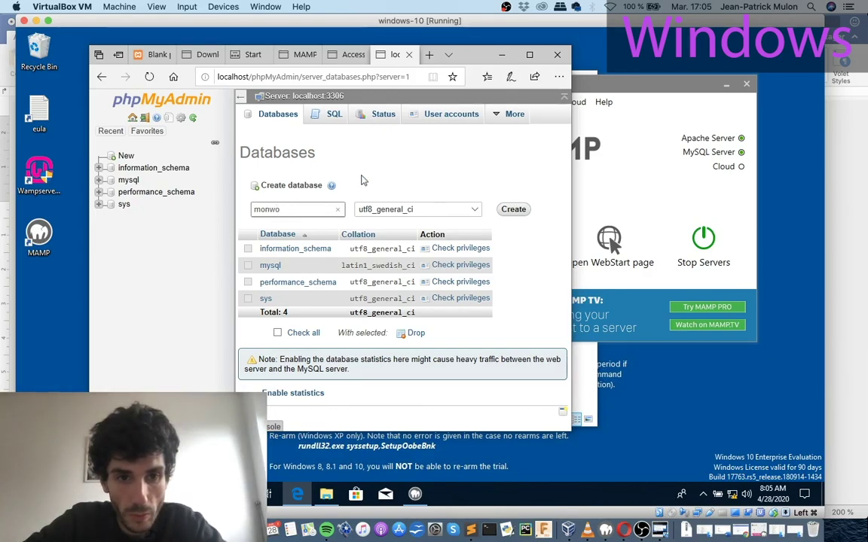
text(rdpressmm)
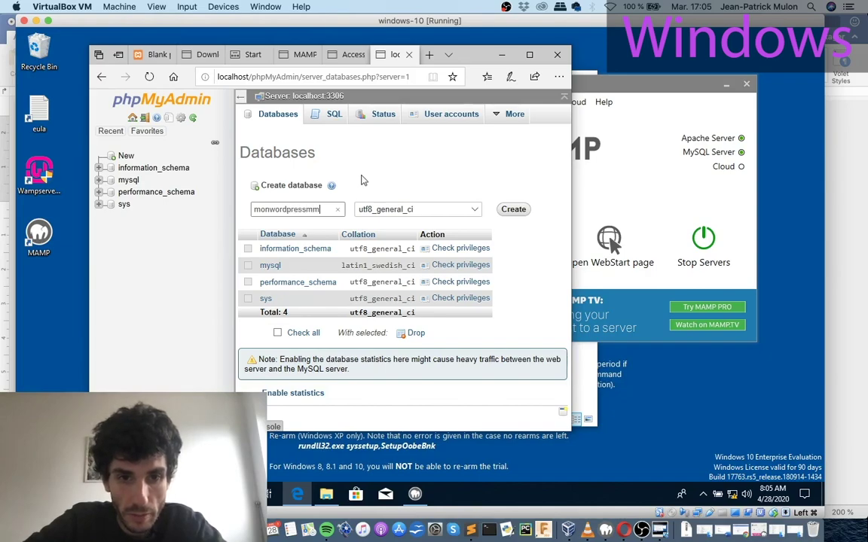
text(i)
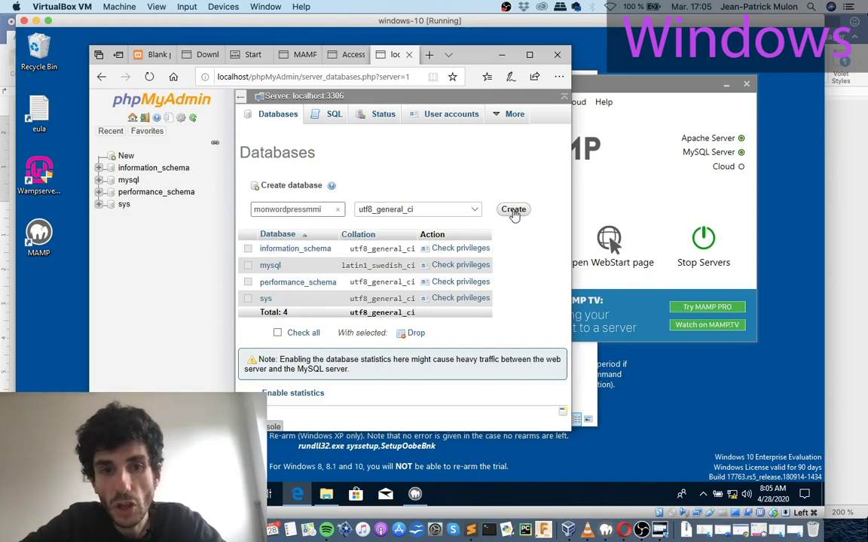
click(514, 211)
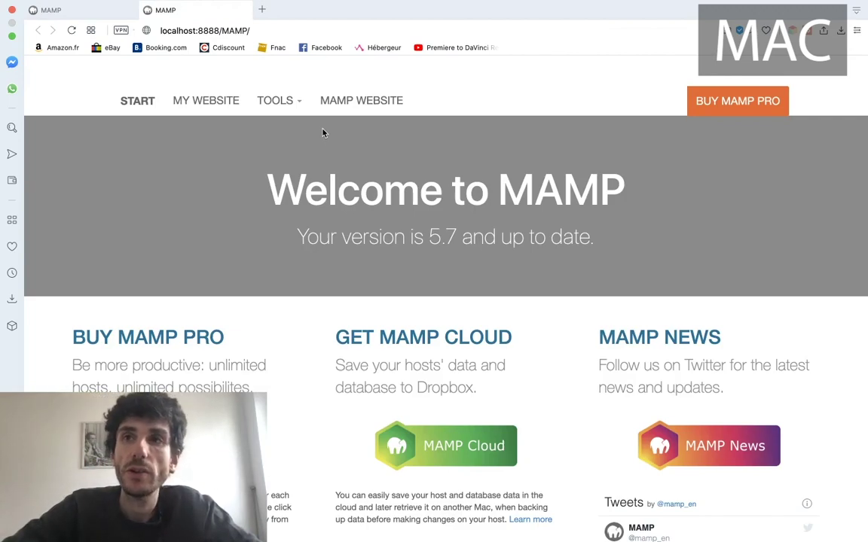
Load fr.wordpress.org in a new Opera tab, then return to the desktop.
click(264, 12)
text(fr.o)
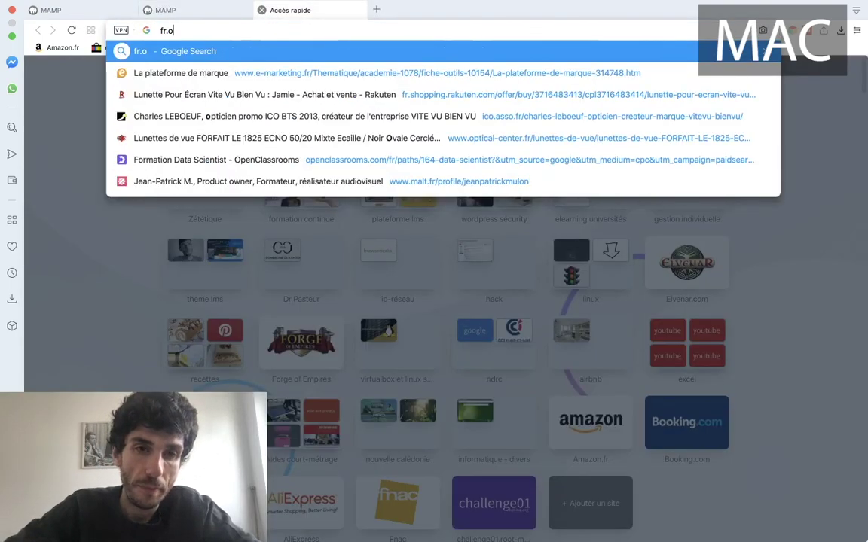
key(BackSpace)
text(wordpress.o)
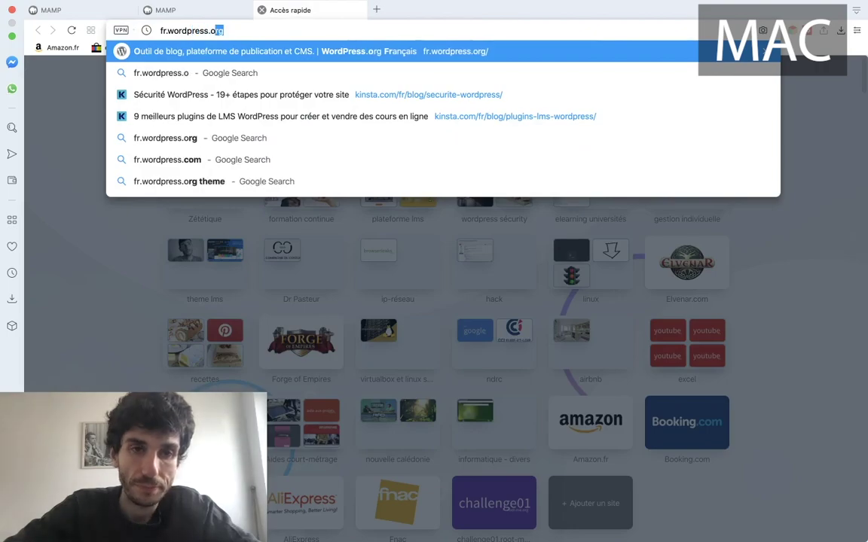
key(Return)
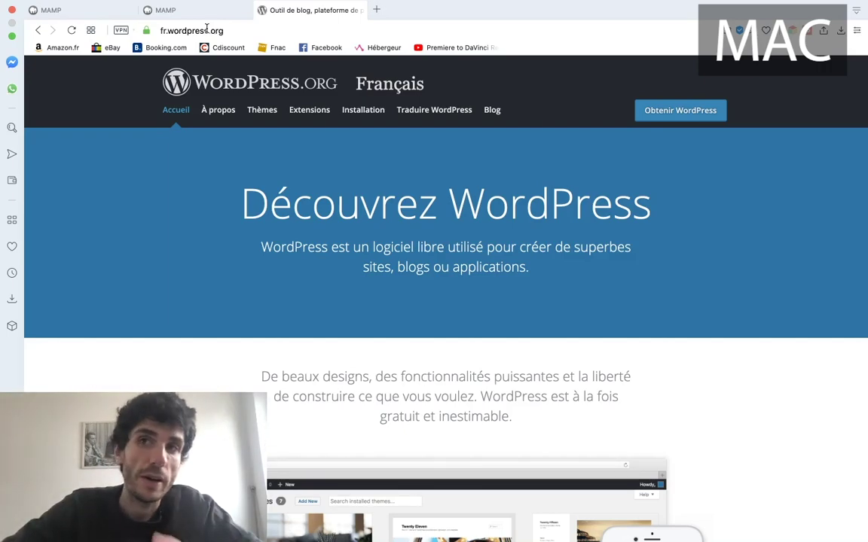
key(ctrl+Left)
key(ctrl+Left)
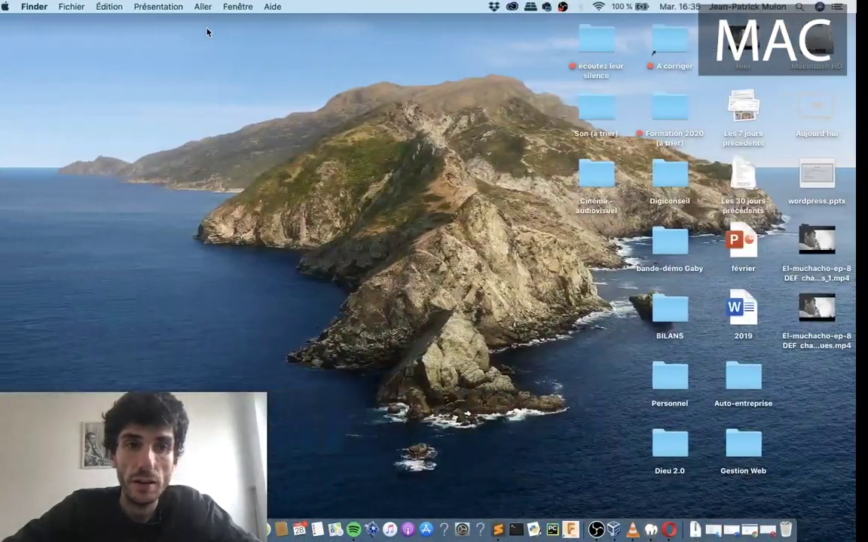
Navigate Finder to Applications > MAMP > htdocs in a full-screen window.
click(218, 7)
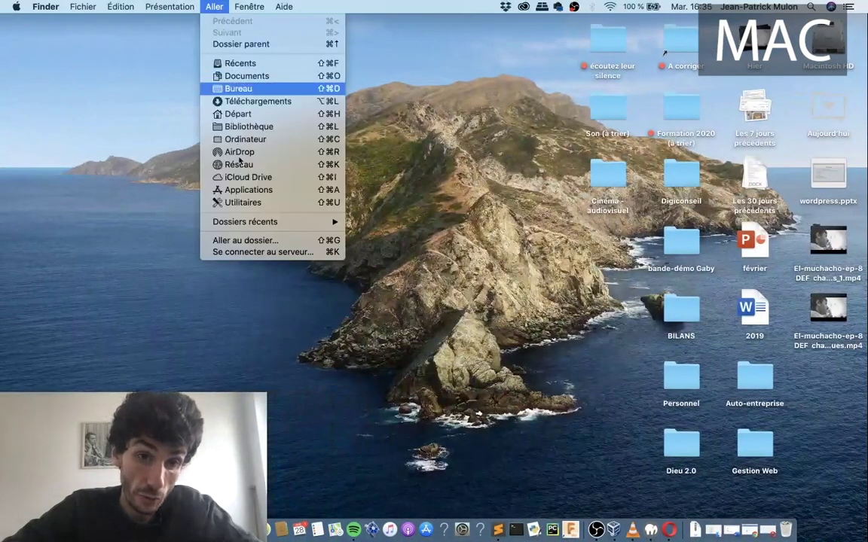
click(242, 189)
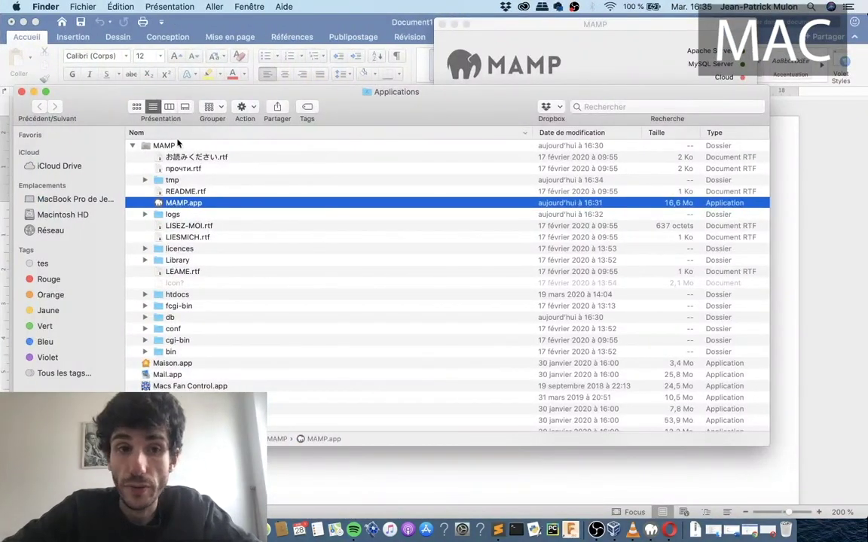
scroll(183, 242, down, 3)
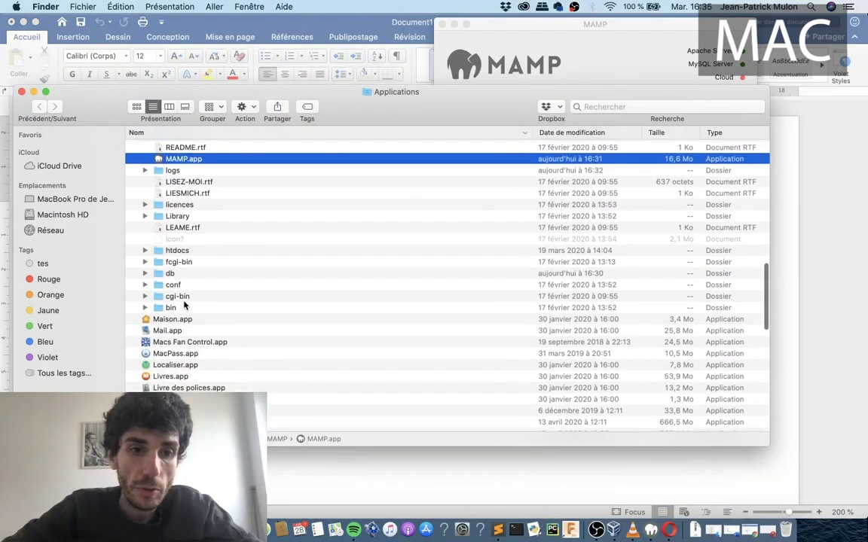
scroll(184, 300, up, 4)
scroll(185, 303, up, 2)
scroll(185, 304, down, 4)
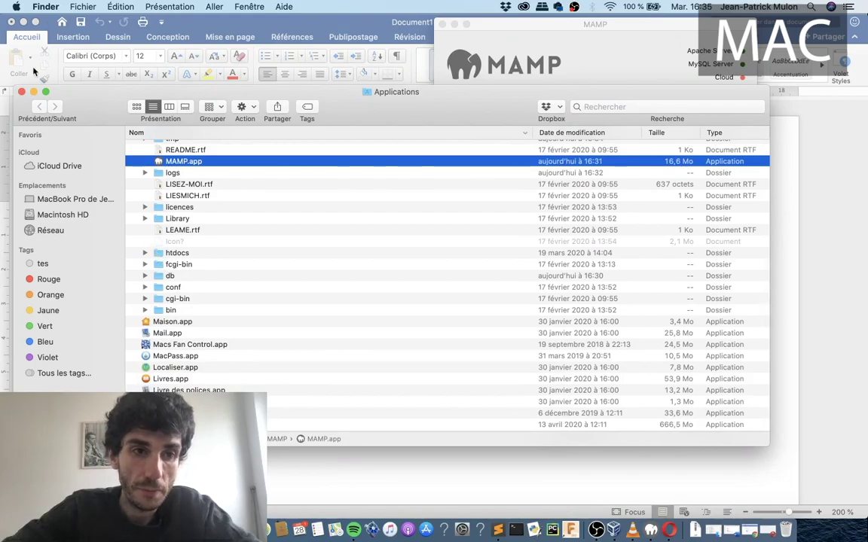
key(ctrl+super+f)
click(147, 212)
super+double_click(147, 211)
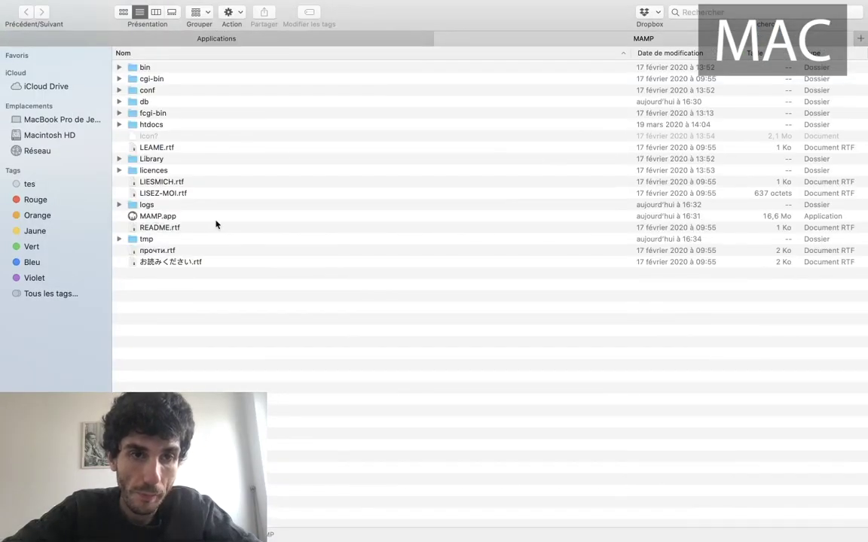
click(121, 125)
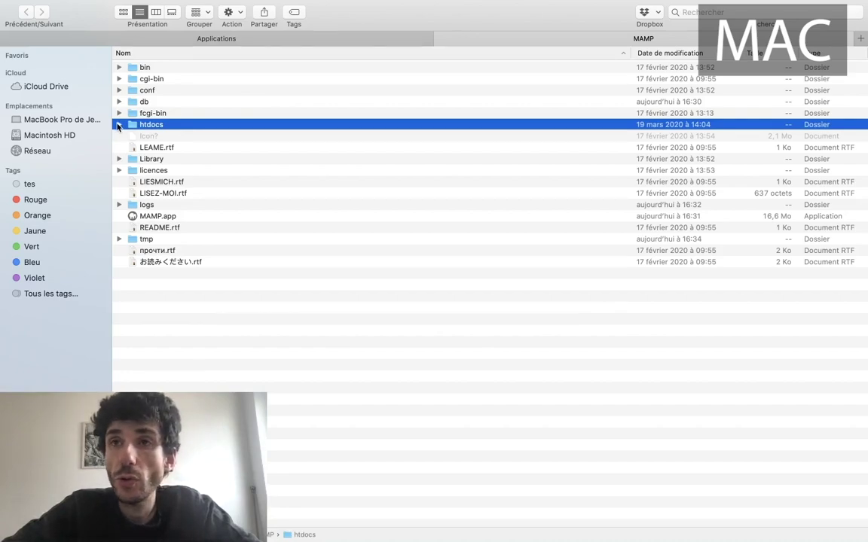
click(118, 125)
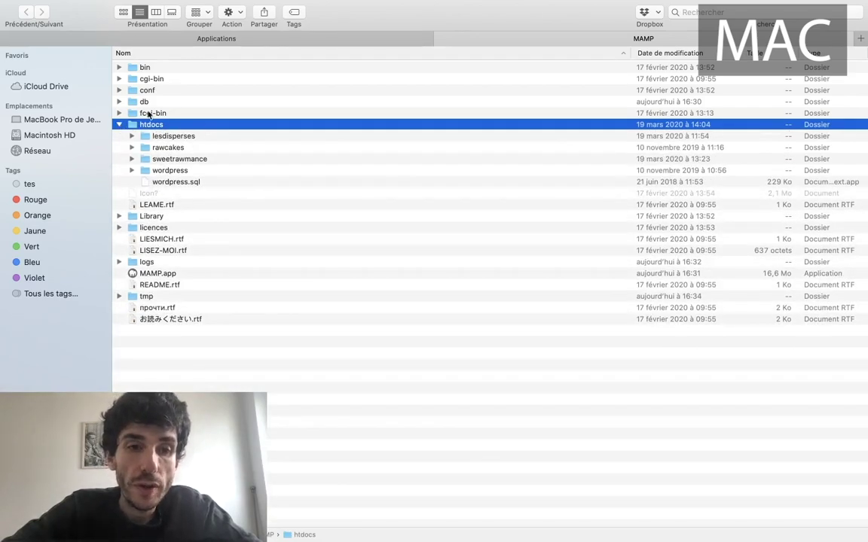
double_click(139, 124)
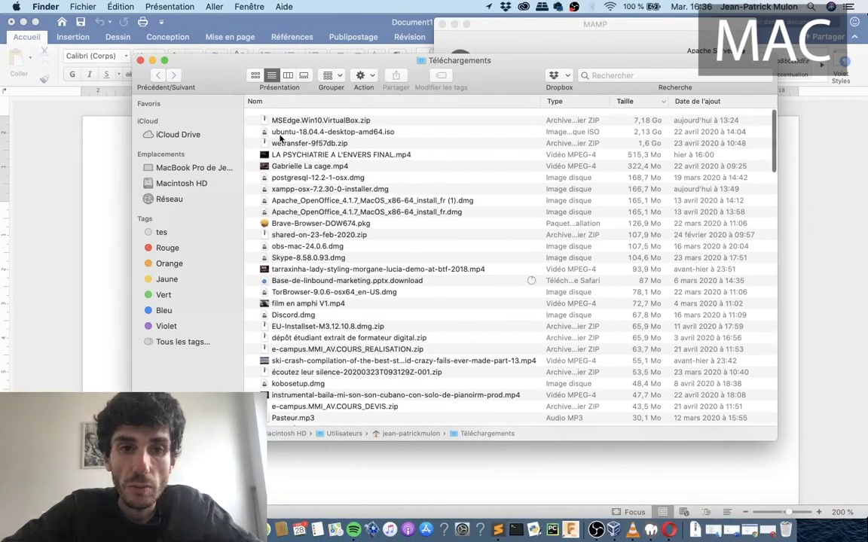
Copy the downloaded wordpress folder into htdocs, replacing the older wordpress folder.
scroll(280, 139, down, 2)
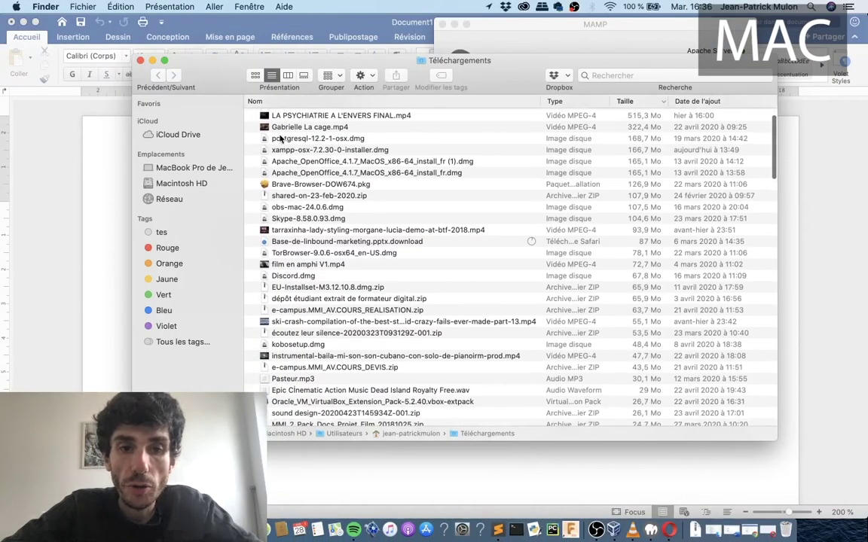
scroll(280, 139, down, 20)
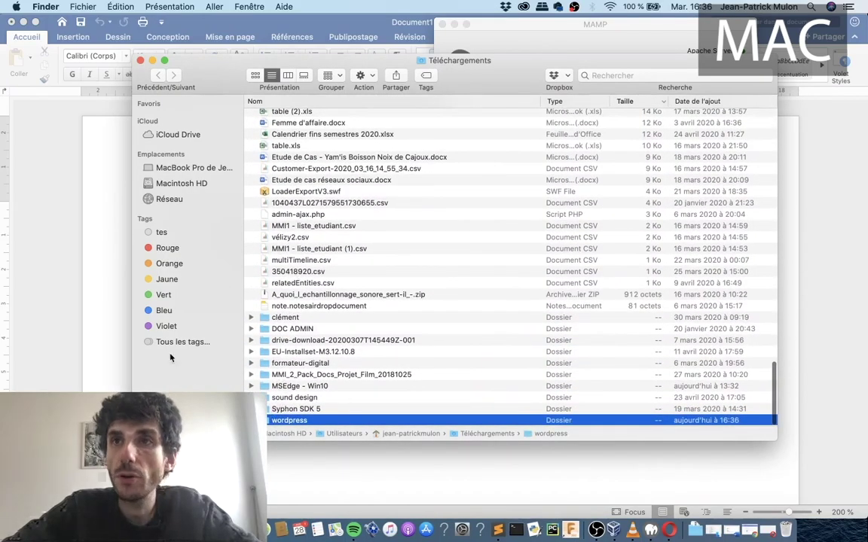
drag(280, 417, 237, 174)
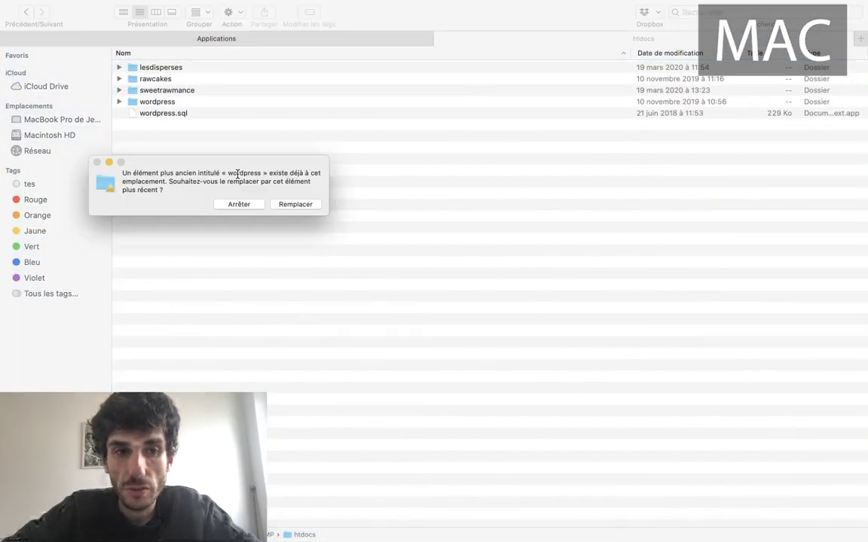
click(239, 204)
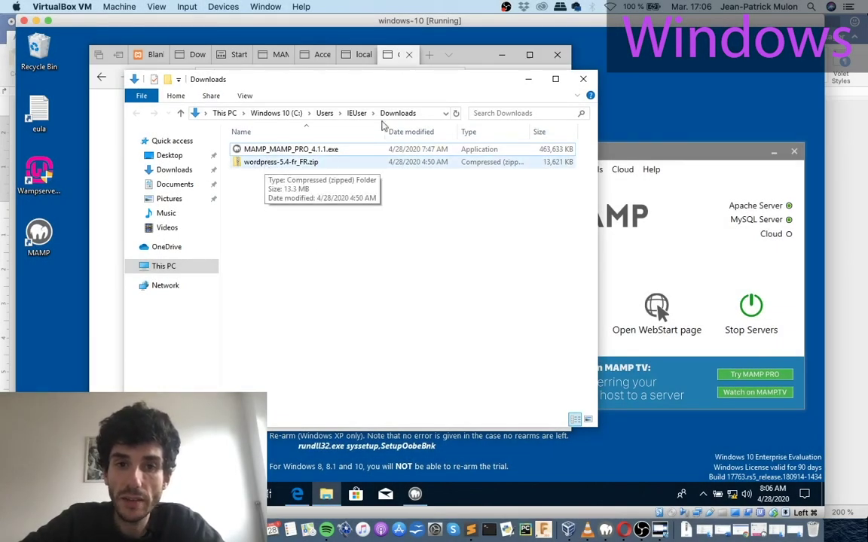
Open wordpress-5.4-fr_FR.zip from Downloads and select the wordpress folder inside.
click(261, 163)
double_click(262, 162)
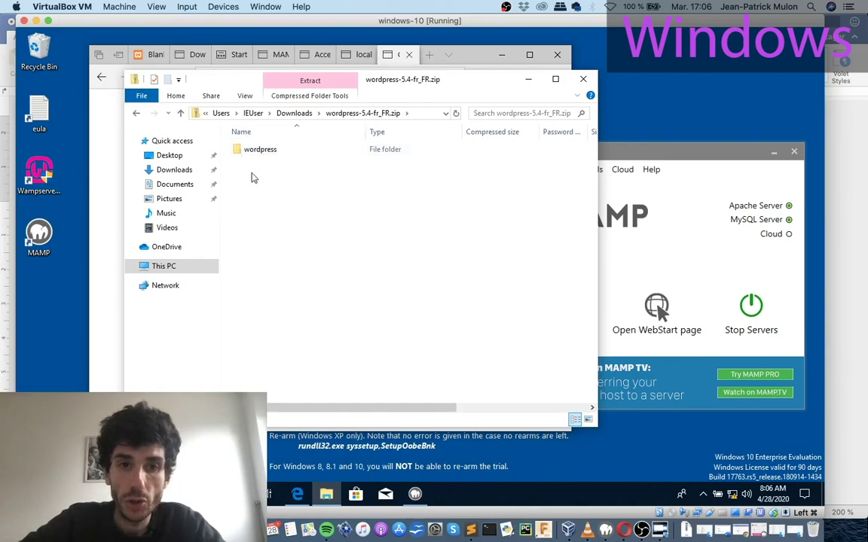
click(258, 154)
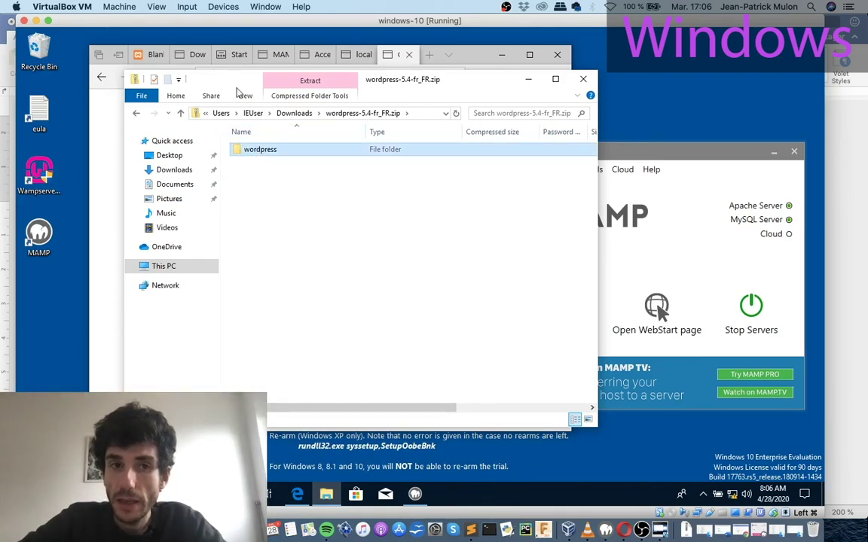
drag(226, 88, 332, 93)
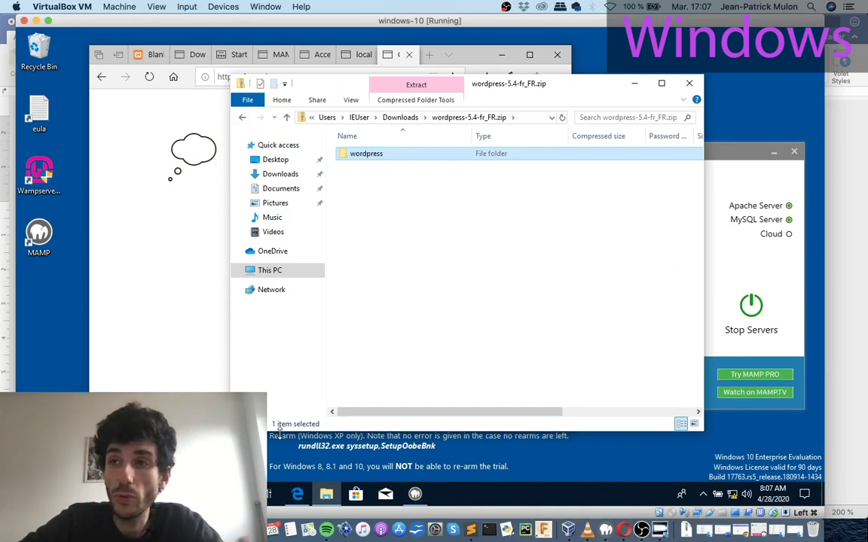
Search This PC for mamp and open the MAMP htdocs folder.
click(327, 495)
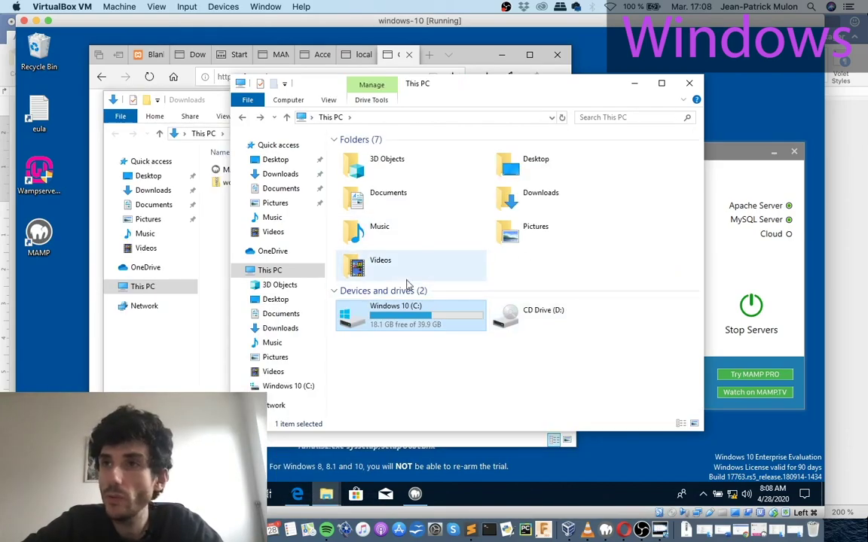
click(599, 117)
text(;qp)
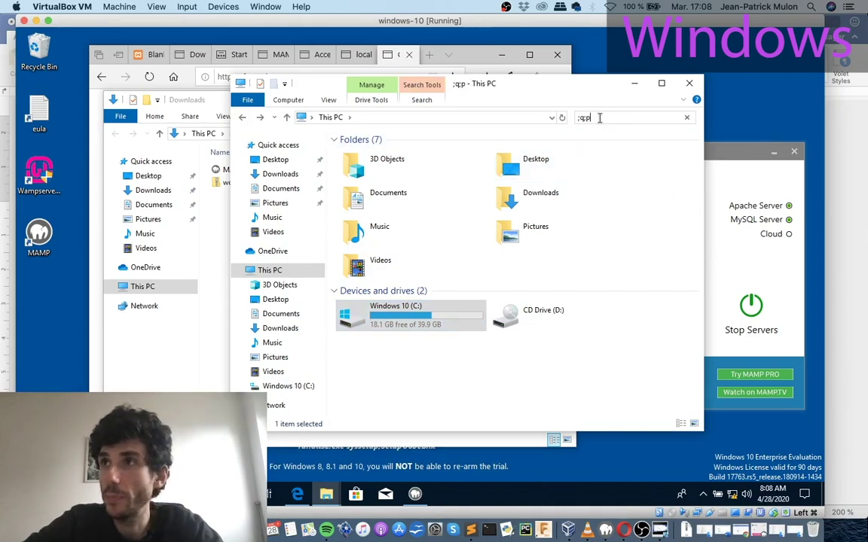
key(BackSpace)
key(BackSpace)
key(BackSpace)
text(mamp)
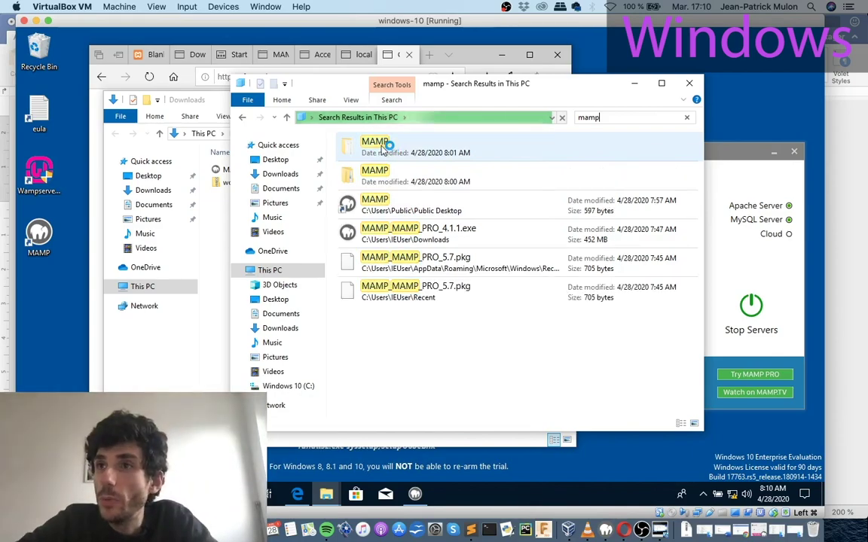
click(385, 145)
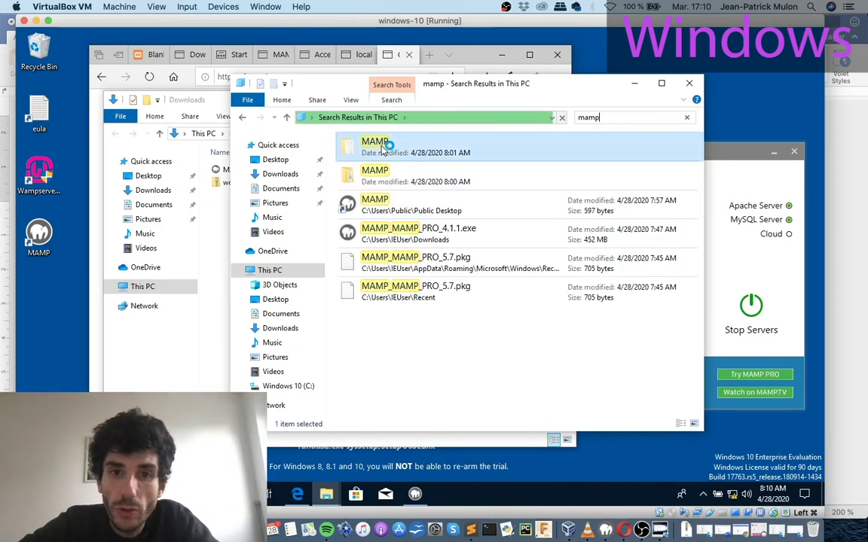
double_click(383, 148)
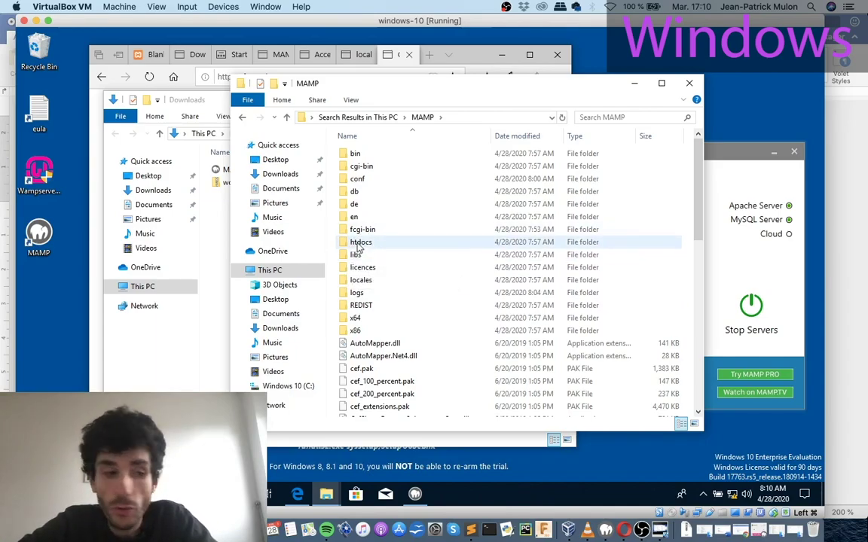
double_click(358, 244)
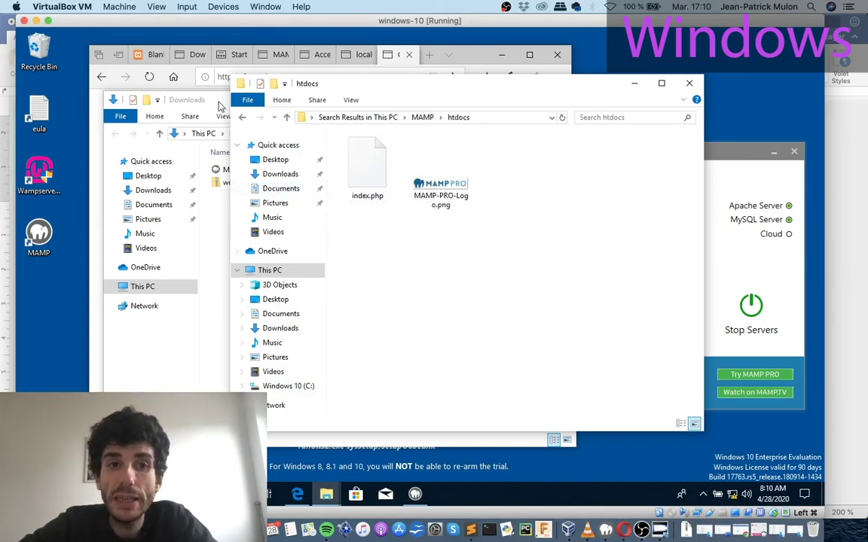
Copy the wordpress folder from wordpress-5.4-fr_FR.zip into htdocs.
drag(217, 108, 212, 169)
double_click(237, 244)
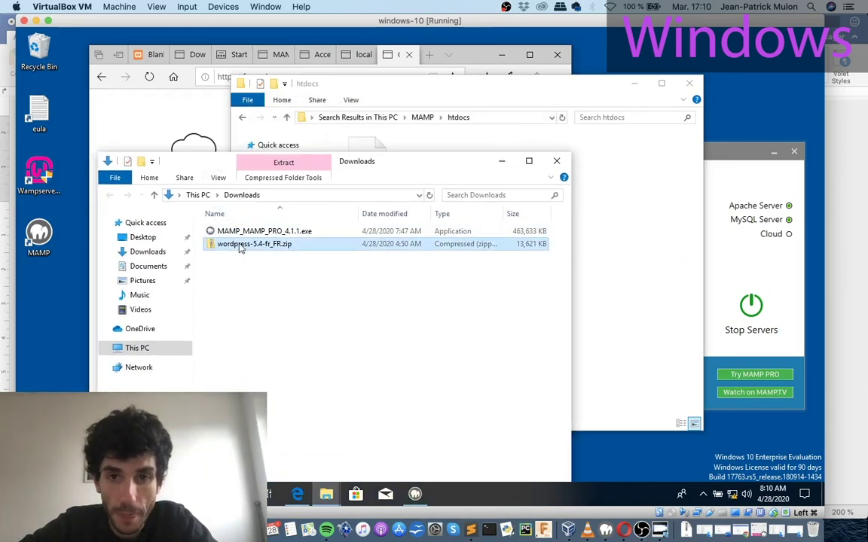
drag(322, 160, 233, 146)
drag(158, 217, 570, 259)
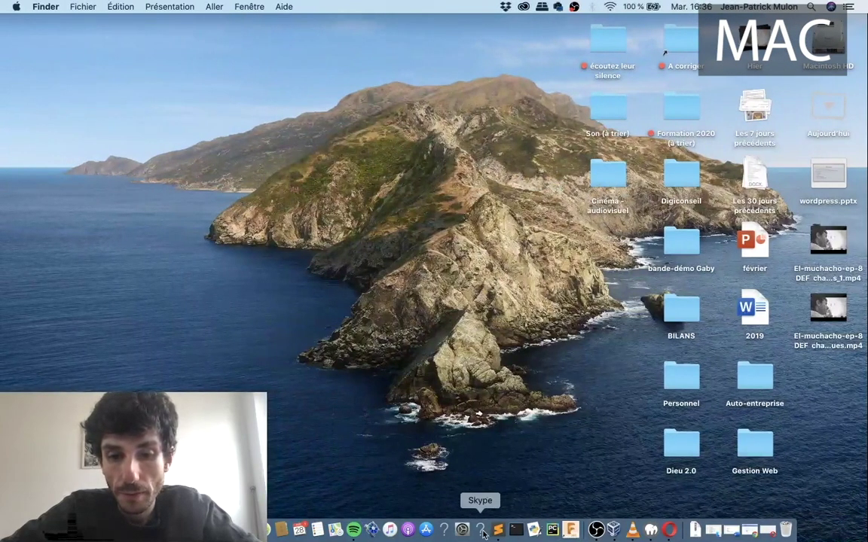
Open the MAMP start page and change its address to localhost:8888/wordpress.
click(647, 532)
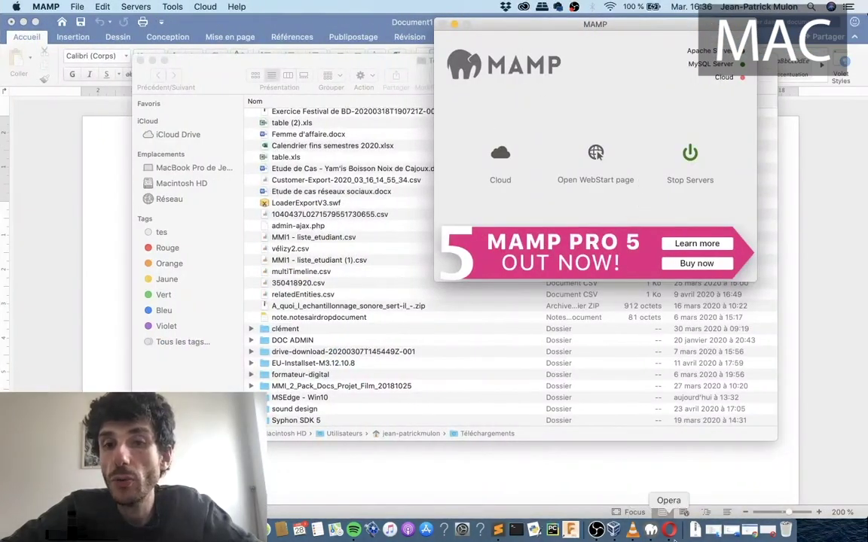
click(595, 156)
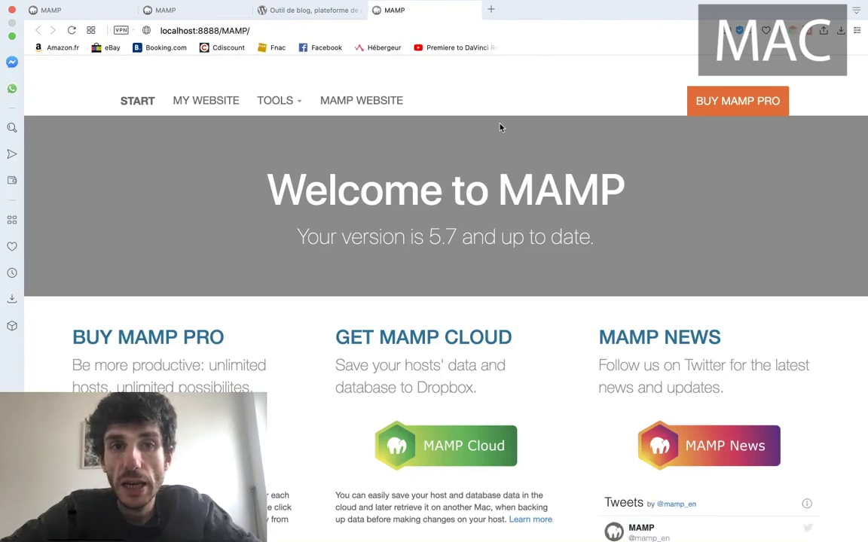
click(324, 31)
click(249, 31)
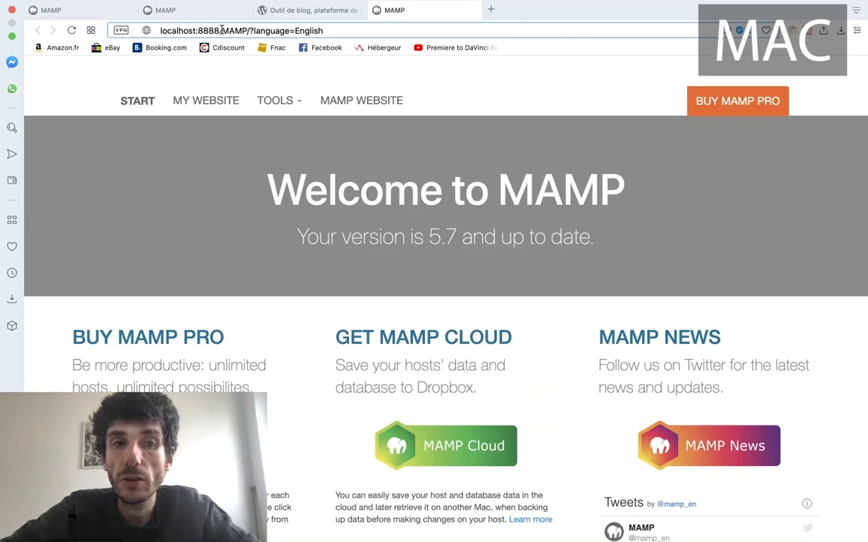
drag(223, 30, 308, 22)
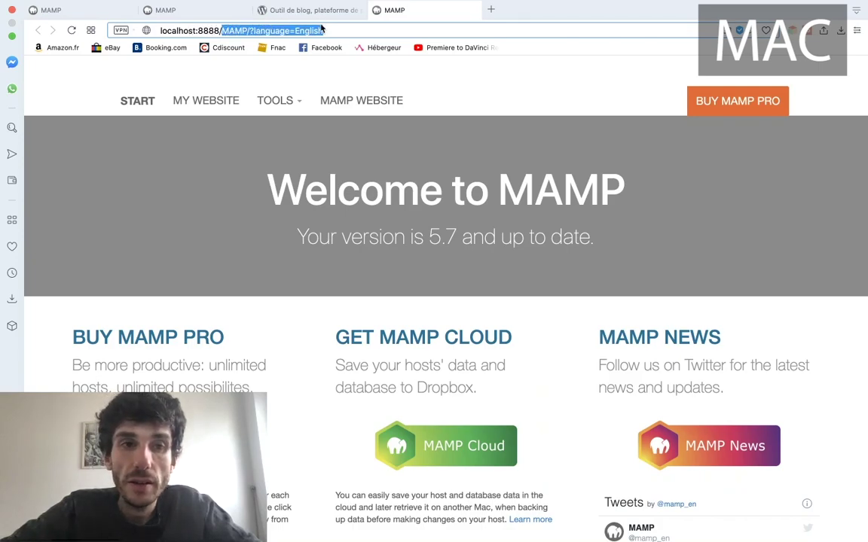
text(wordpr)
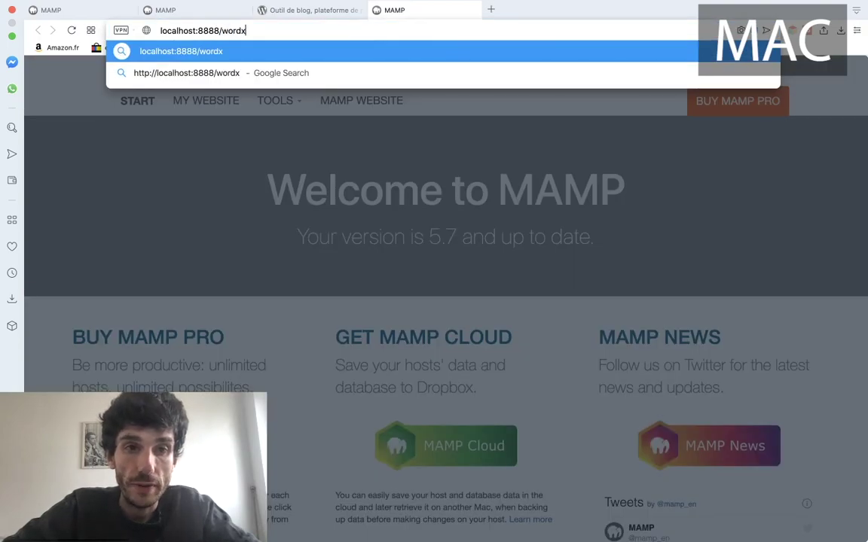
text(ess)
key(Return)
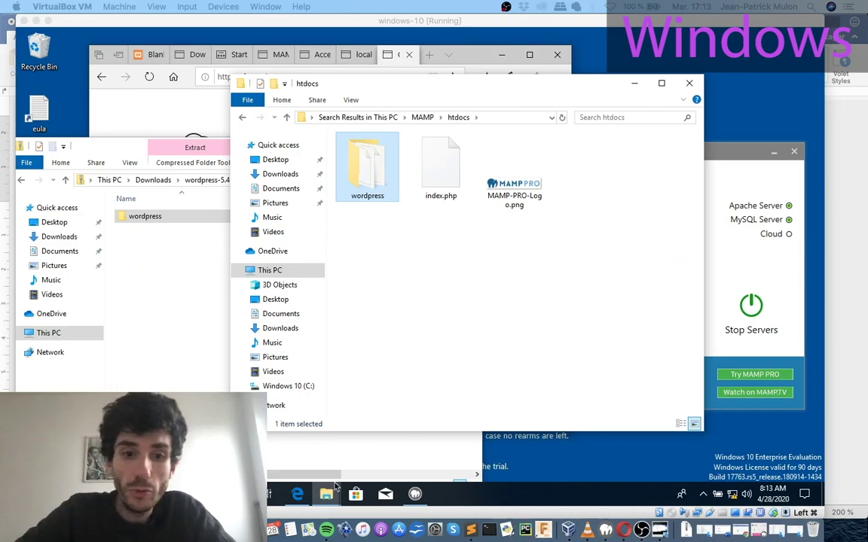
Load localhost/wordpress in a new Edge tab beside phpMyAdmin.
click(302, 494)
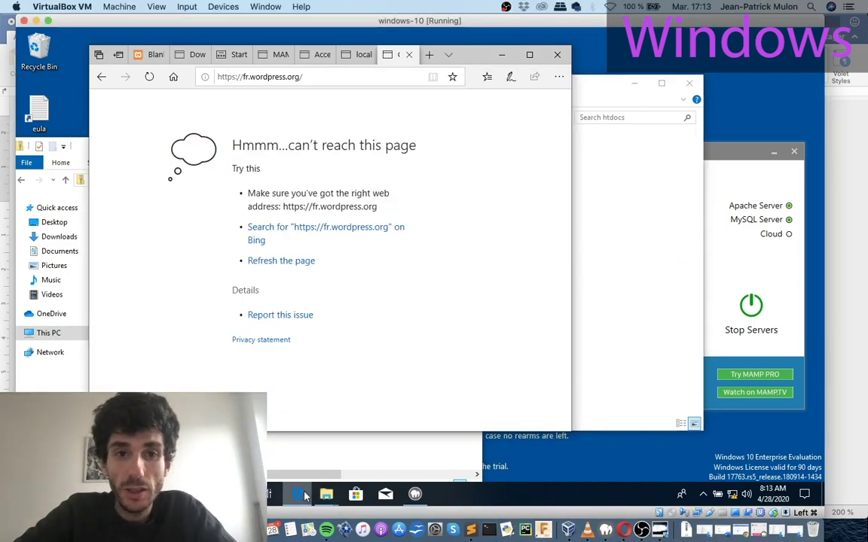
click(351, 57)
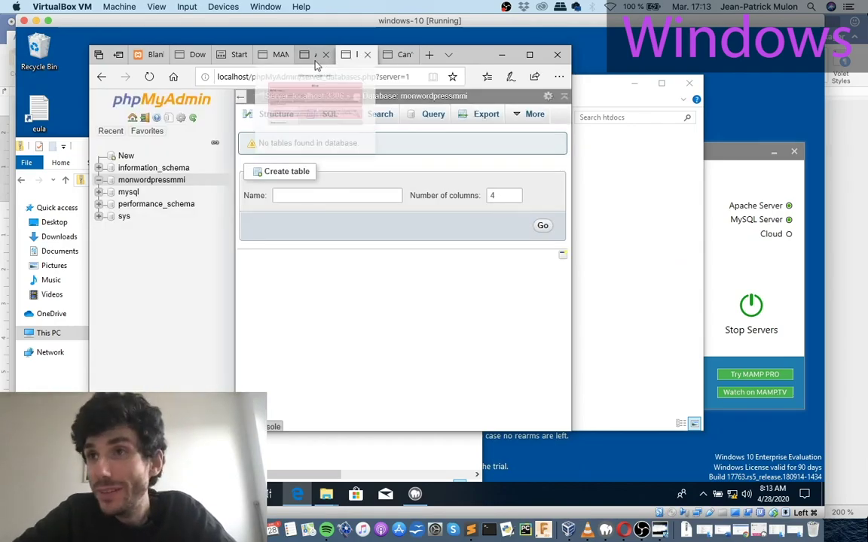
click(429, 57)
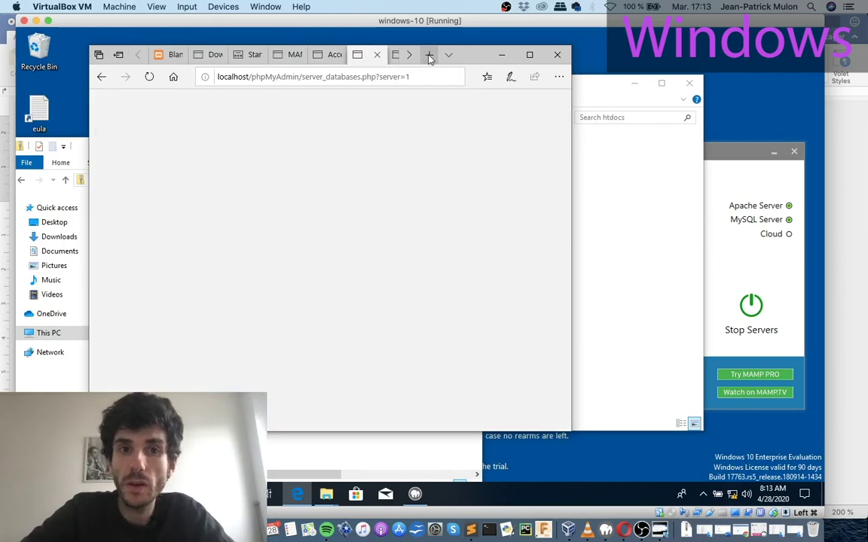
text(locq)
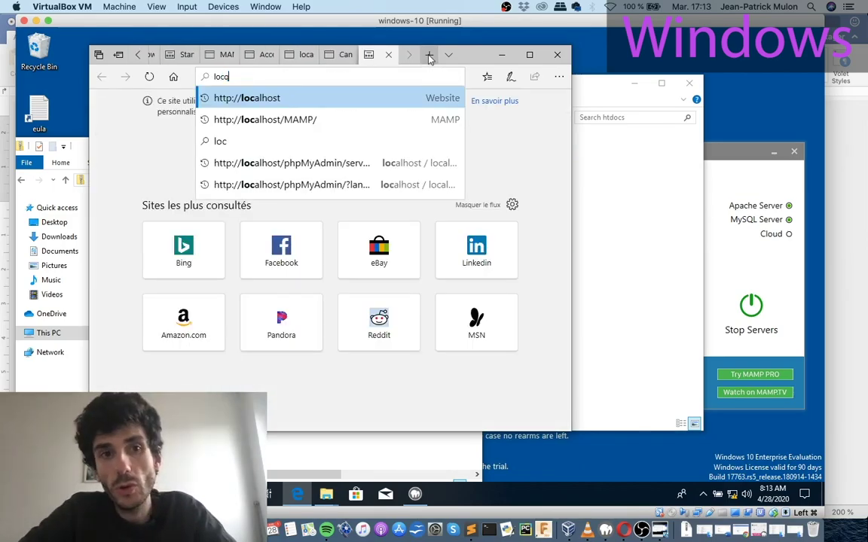
key(BackSpace)
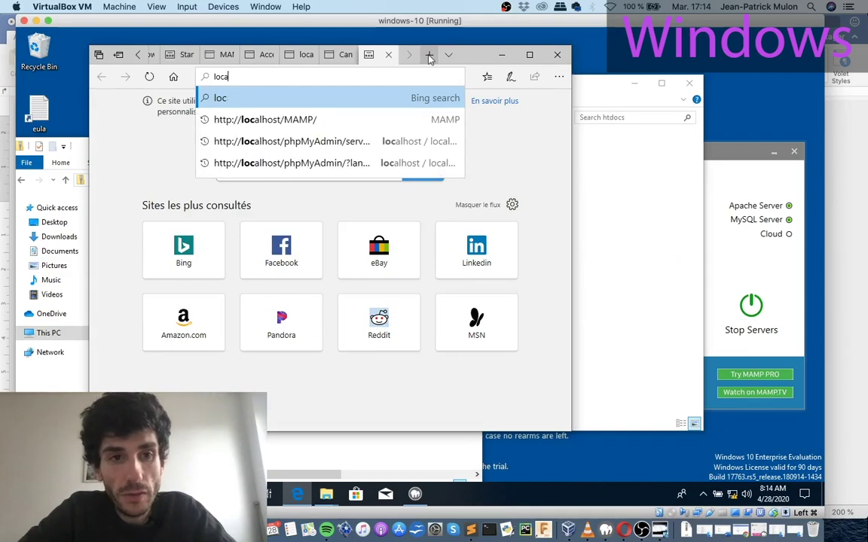
text(al)
key(Right)
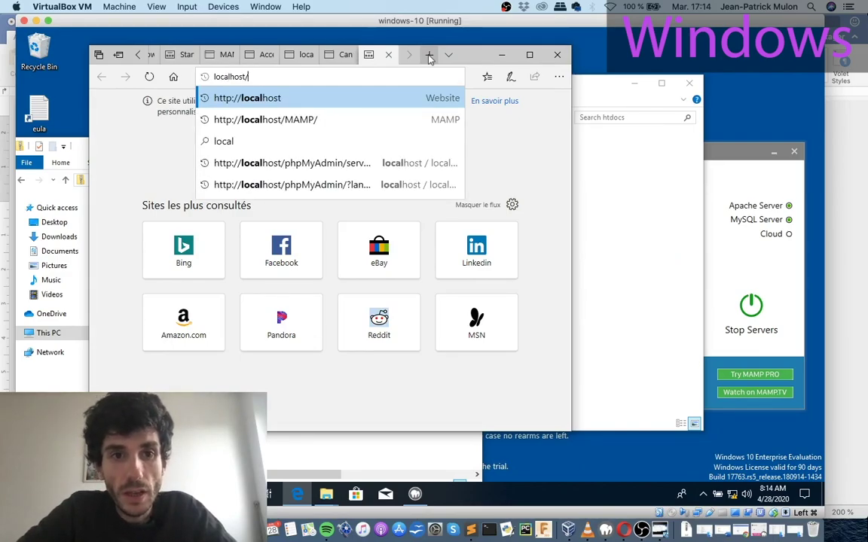
text(zof)
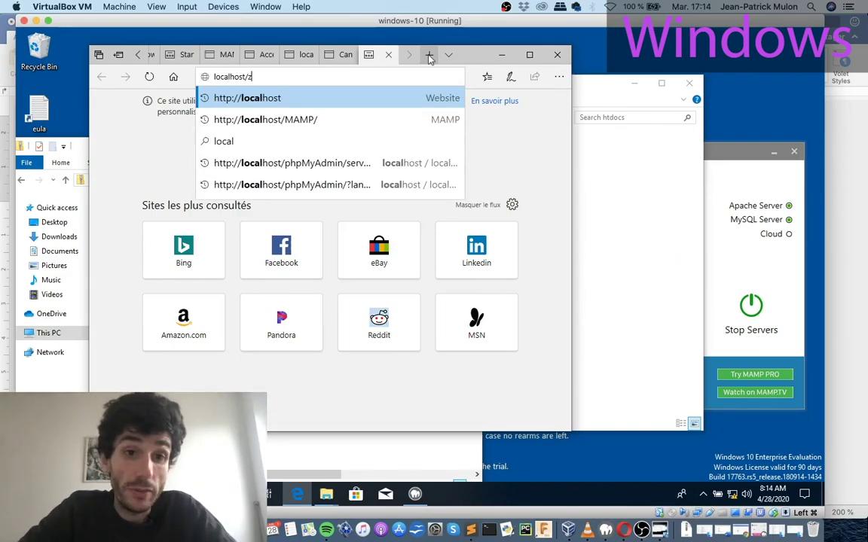
key(BackSpace)
key(BackSpace)
key(BackSpace)
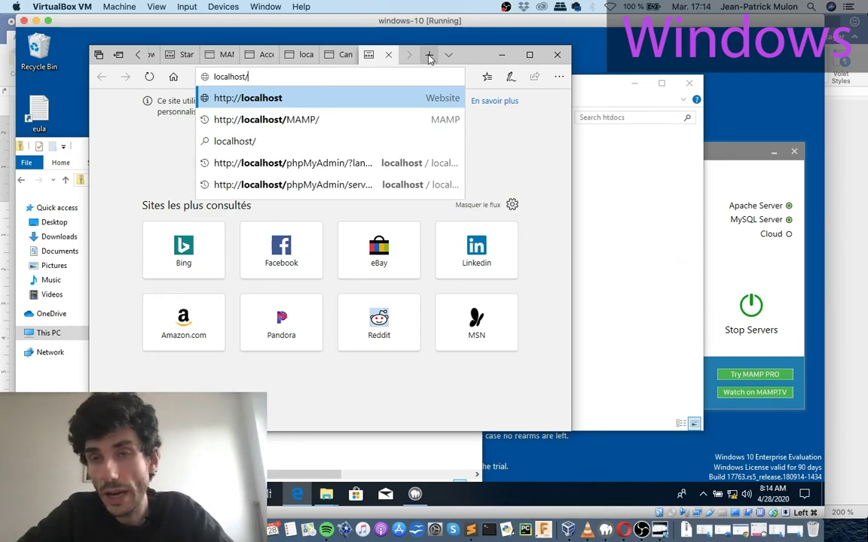
text(z)
key(BackSpace)
text(z)
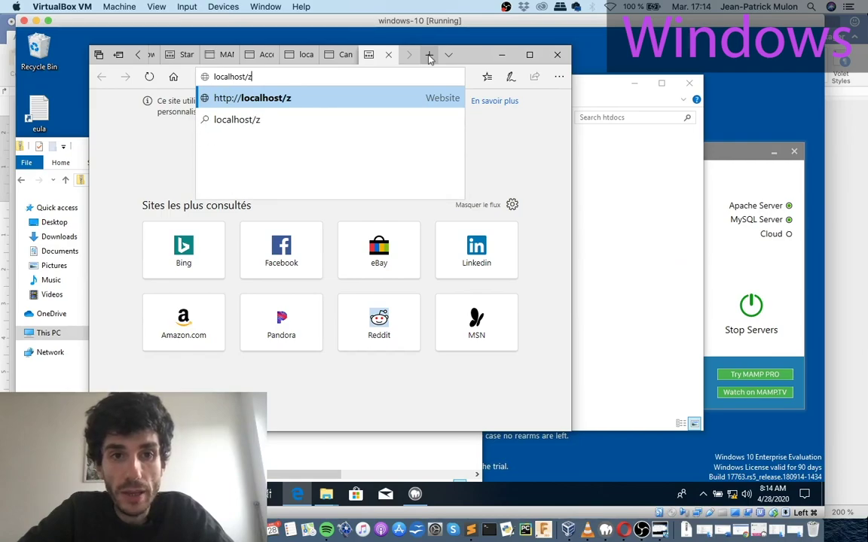
key(BackSpace)
text(w)
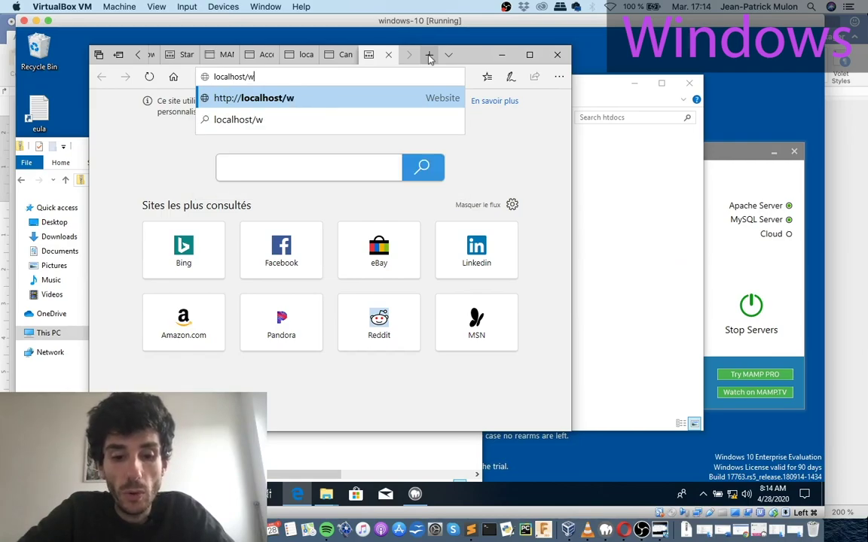
text(ordpr)
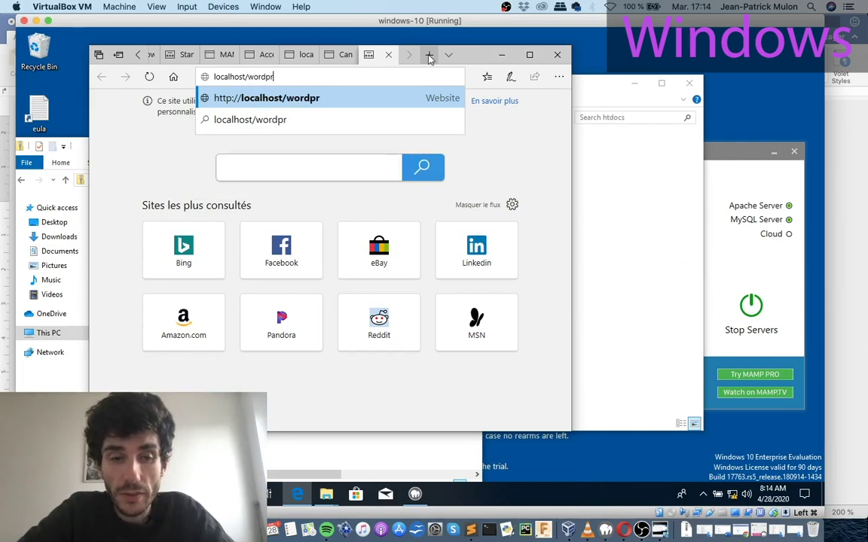
text(ess)
key(Return)
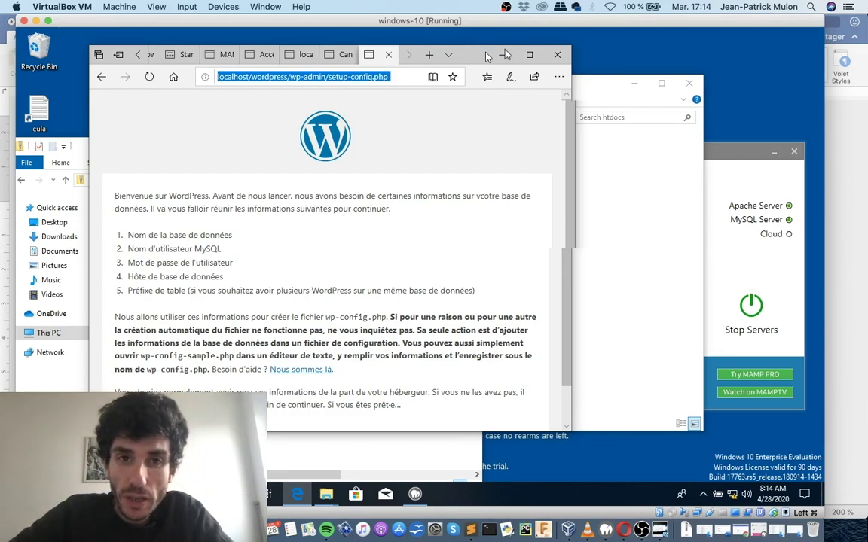
drag(483, 57, 615, 44)
drag(697, 200, 700, 235)
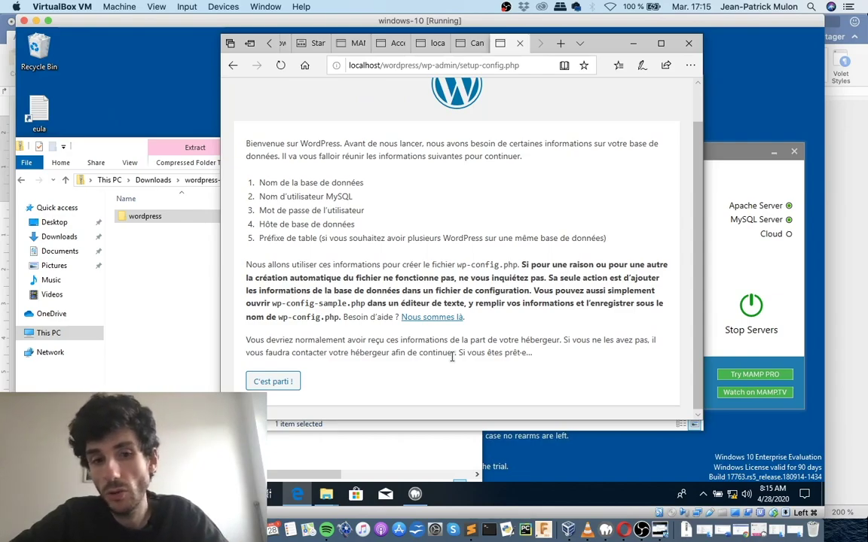
Start the database setup and set the database name to monwordpressmmi.
click(279, 384)
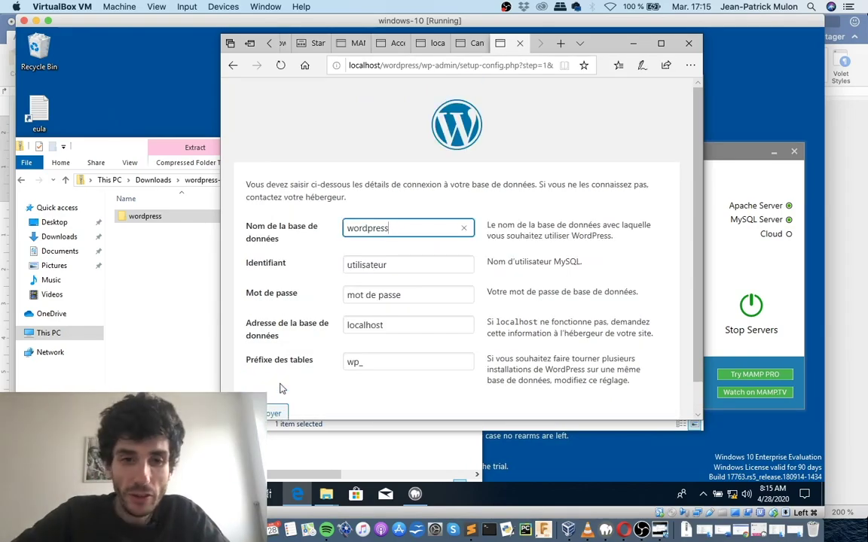
drag(394, 224, 344, 219)
text(Can)
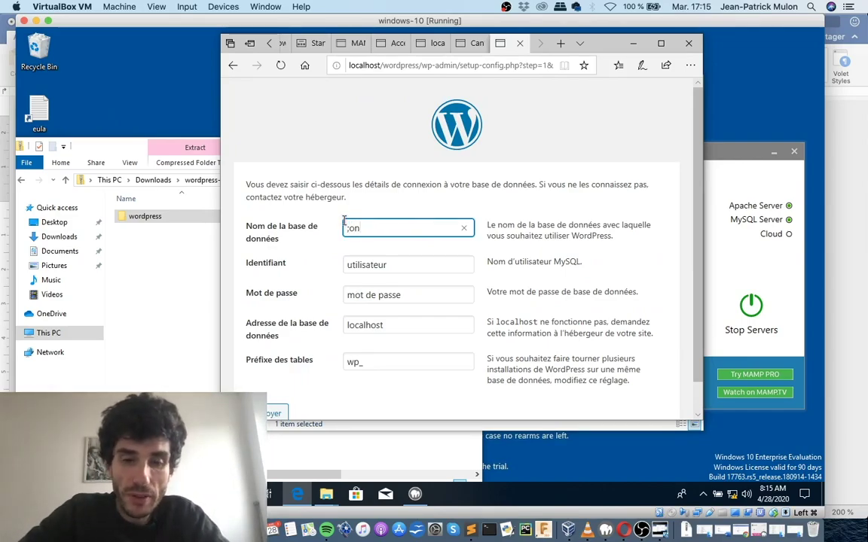
key(BackSpace)
key(BackSpace)
key(BackSpace)
text(monzord)
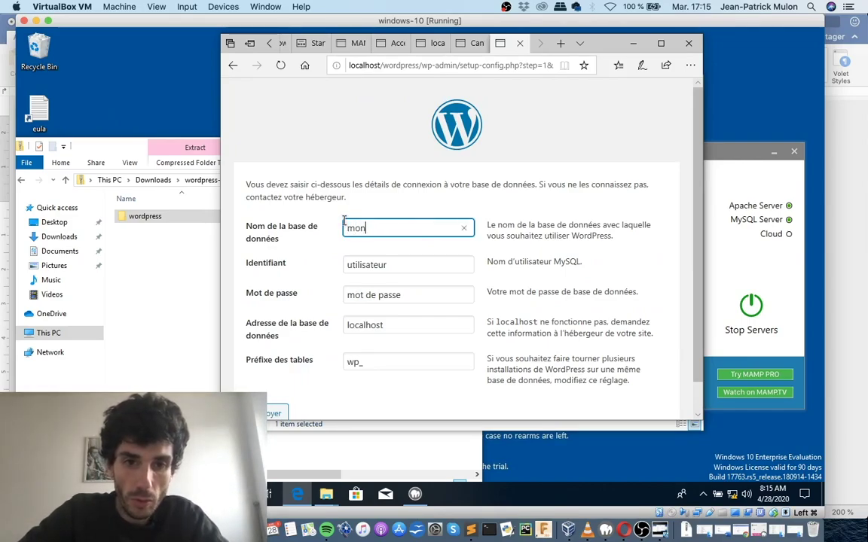
key(BackSpace)
key(BackSpace)
key(BackSpace)
key(BackSpace)
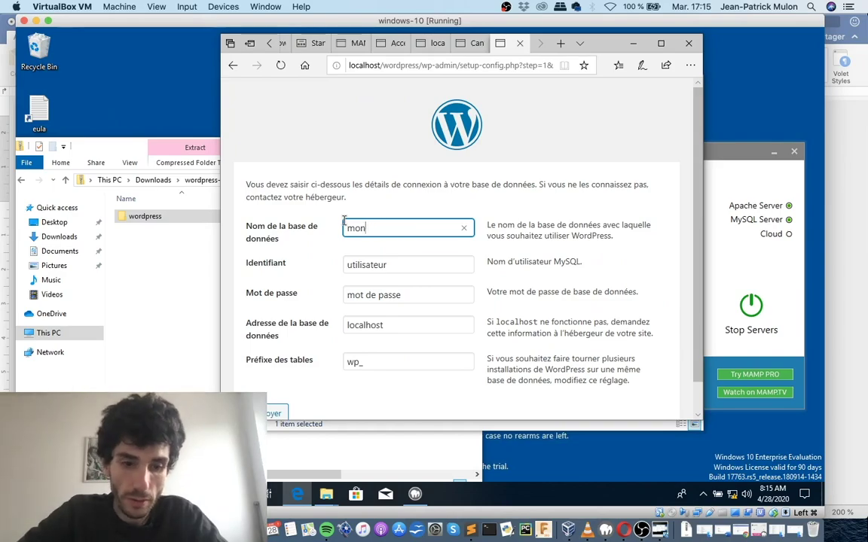
text(wodpr)
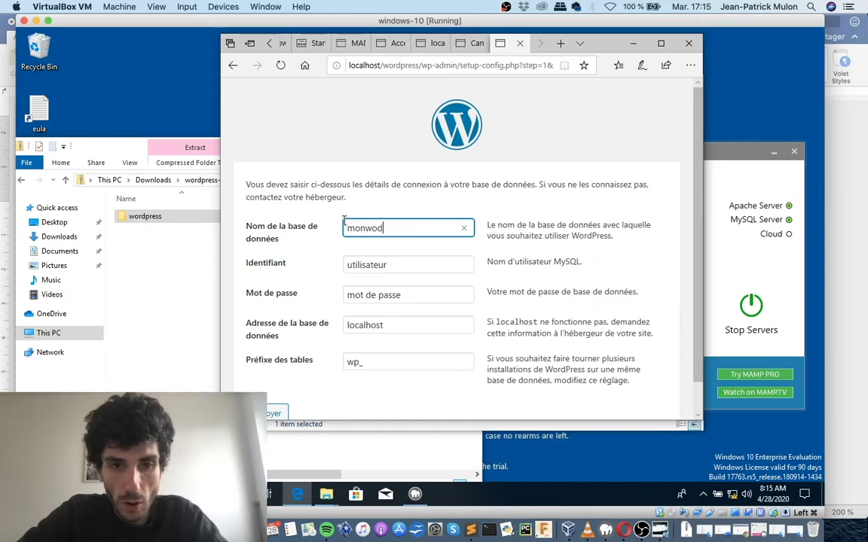
key(BackSpace)
key(BackSpace)
key(BackSpace)
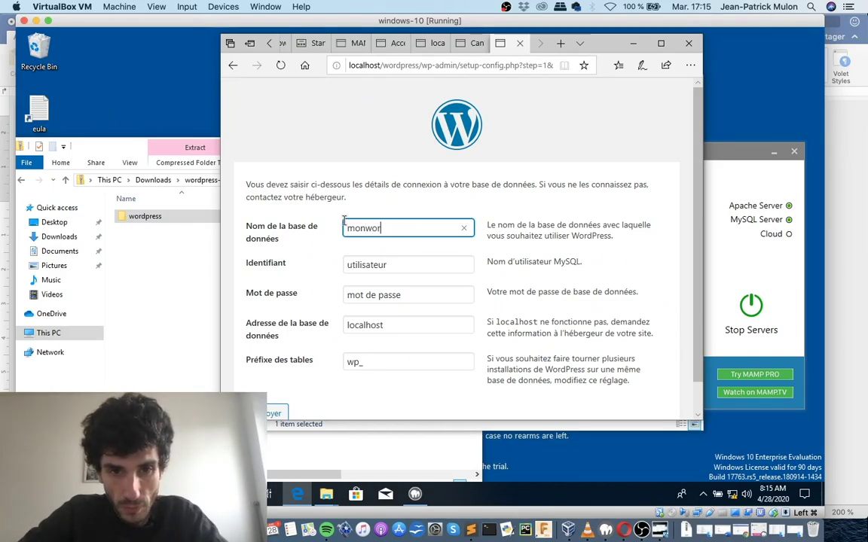
text(rdpressmmi)
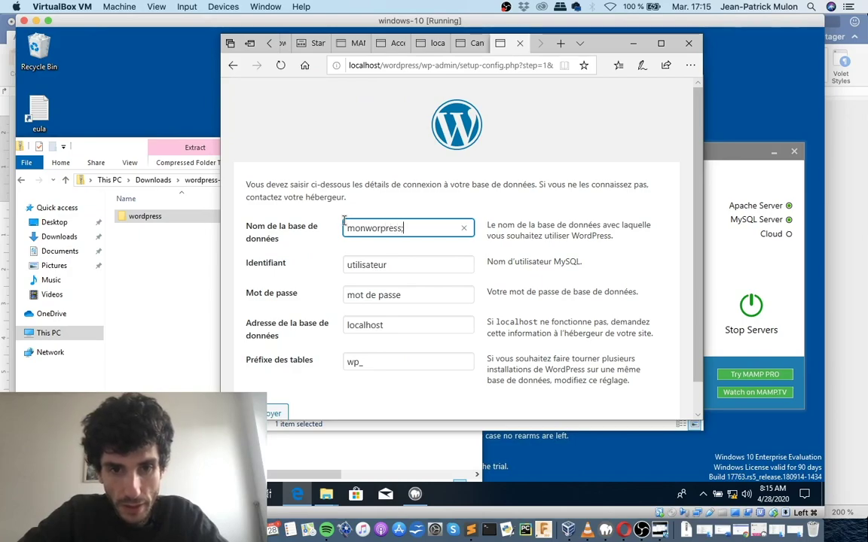
key(Left)
key(Left)
key(Left)
key(Left)
key(Left)
key(Left)
key(Left)
key(Left)
text(d)
Set the username to root, empty the password, and maximize Edge.
click(376, 260)
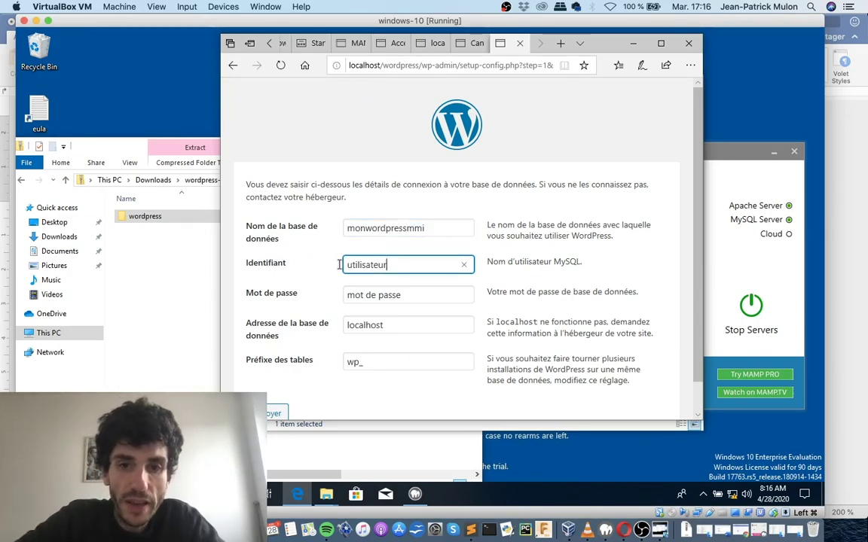
drag(391, 265, 338, 269)
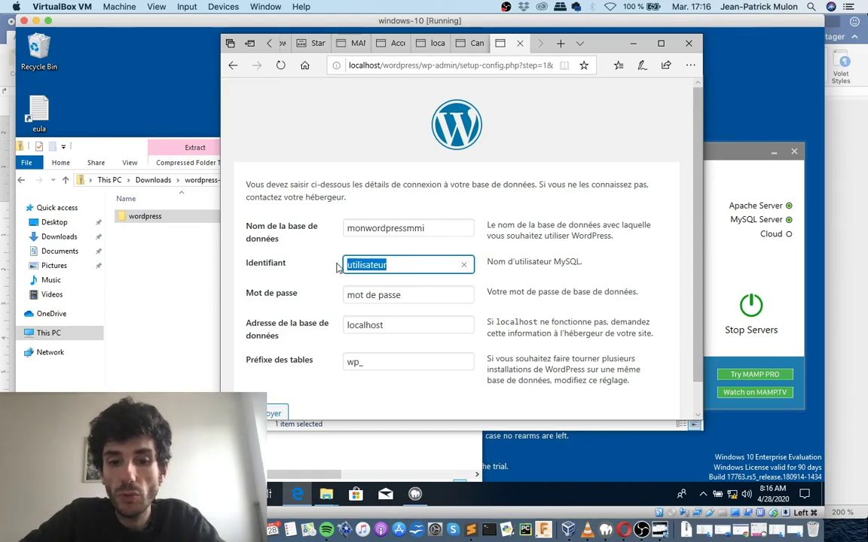
text(root)
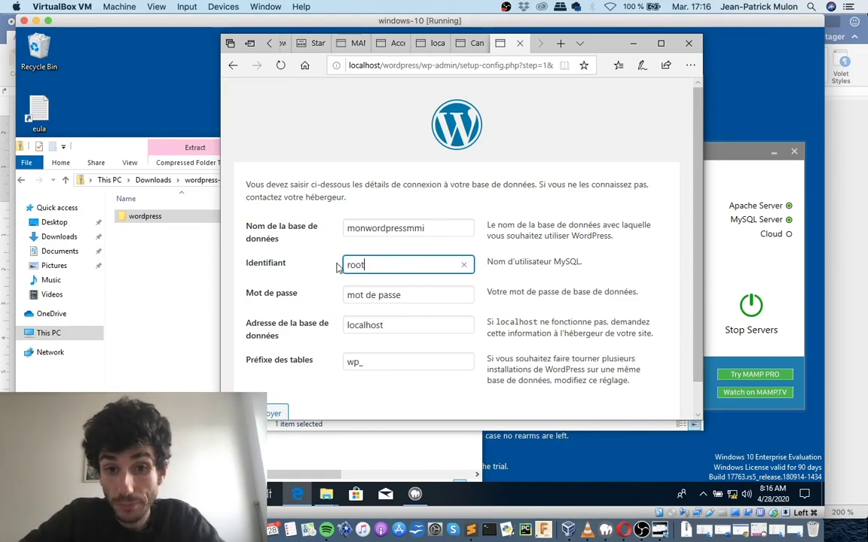
click(377, 292)
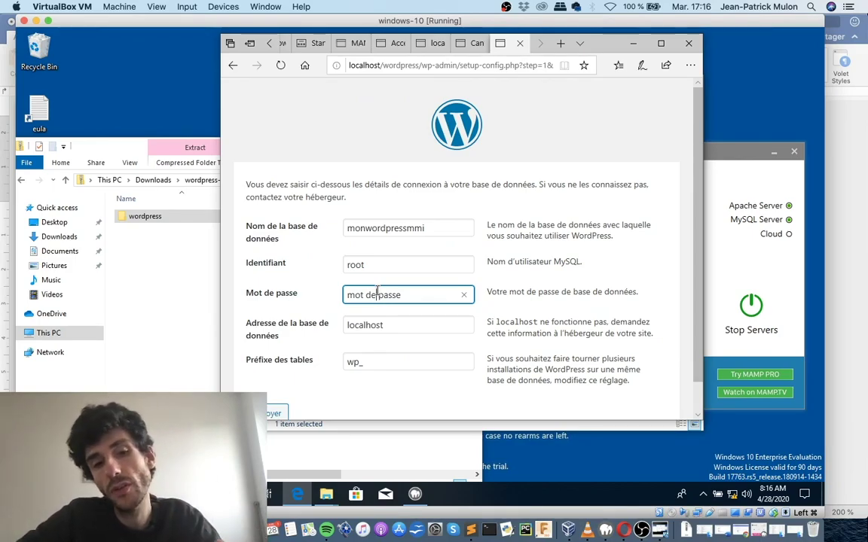
triple_click(344, 293)
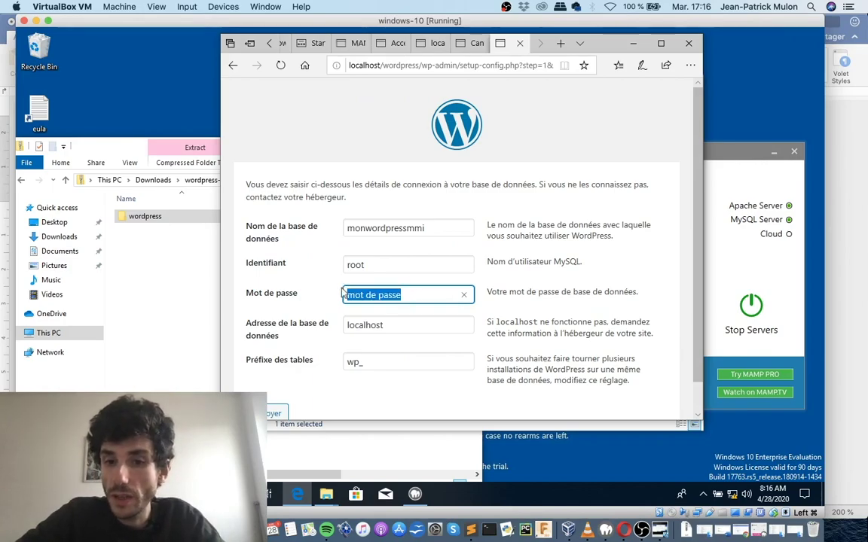
key(BackSpace)
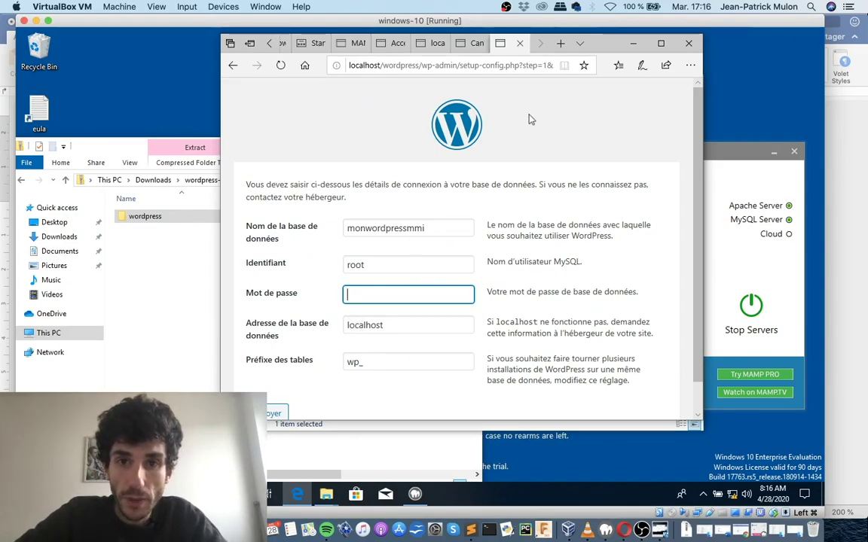
click(660, 43)
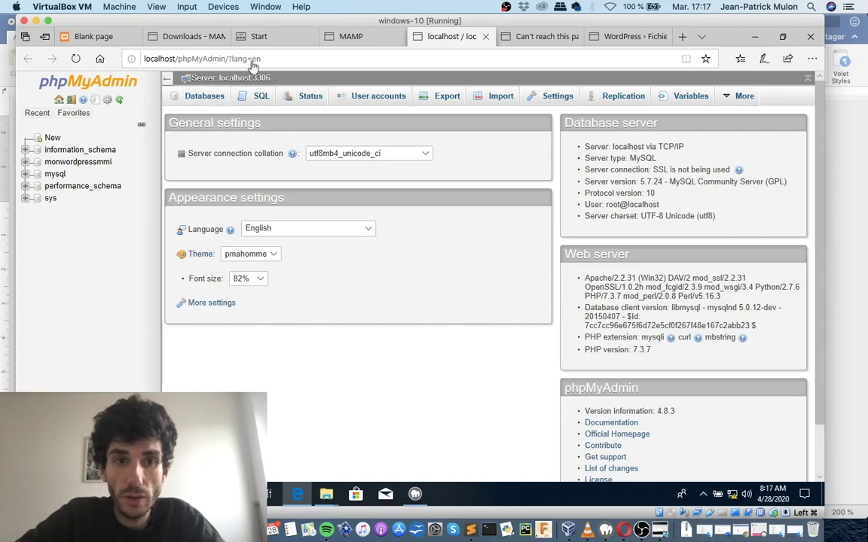
Submit the database details and restart the form after the connection error.
key(ctrl+Tab)
key(ctrl+Tab)
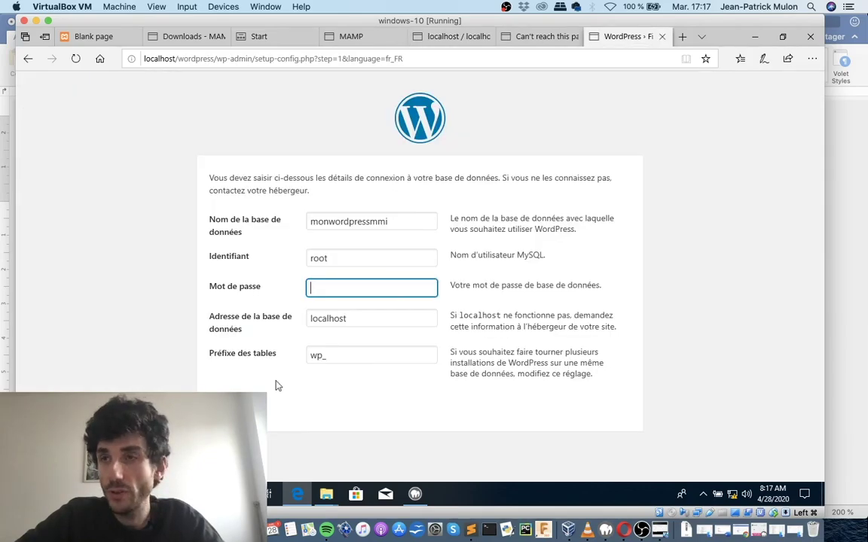
click(268, 387)
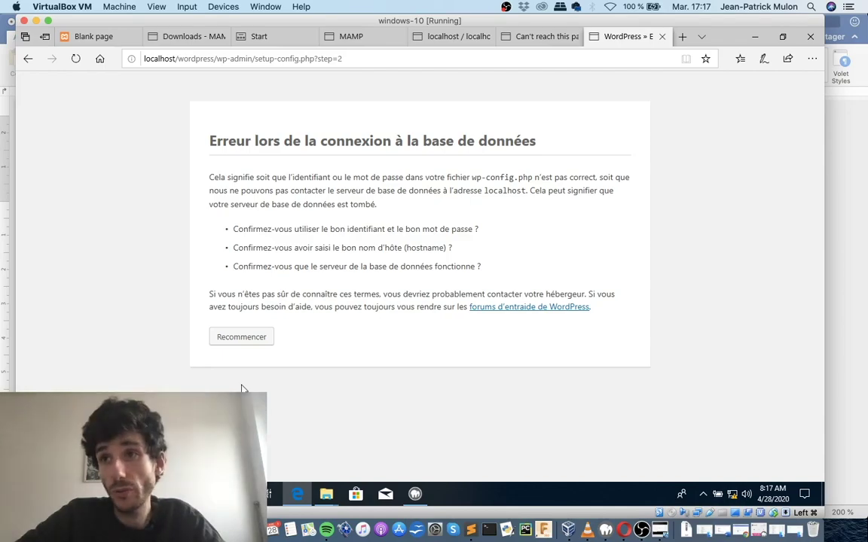
click(241, 340)
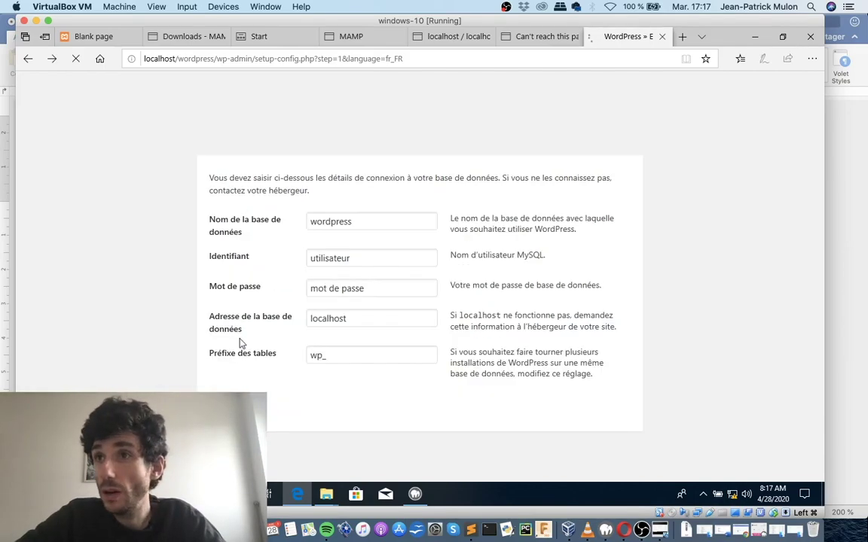
Replace the default database name with monwordpressmmi.
click(354, 257)
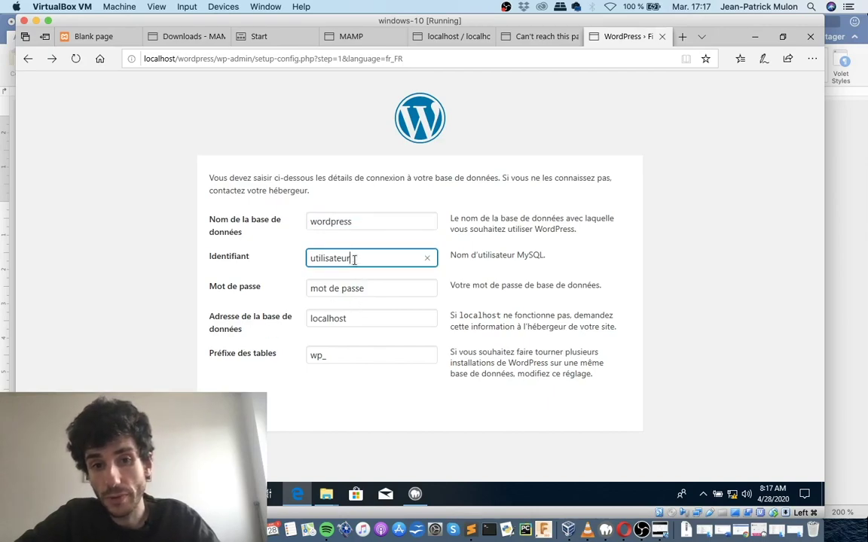
click(360, 260)
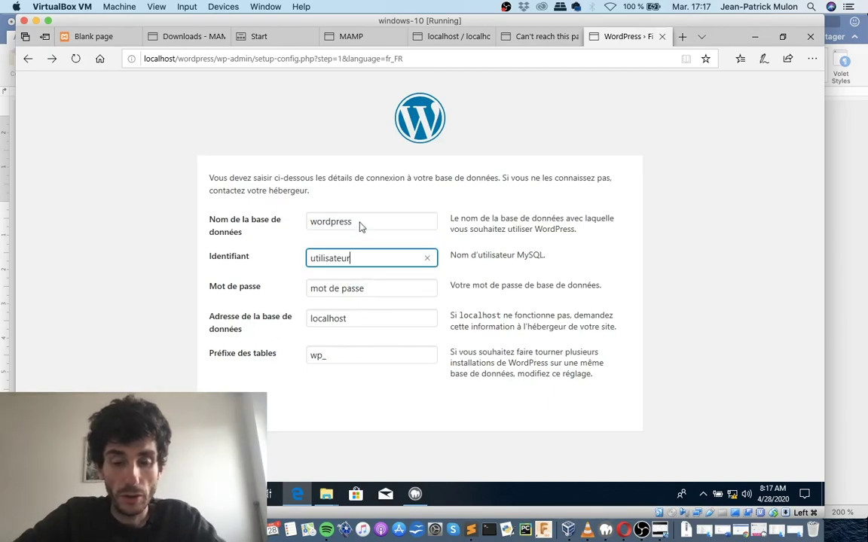
click(360, 218)
double_click(360, 218)
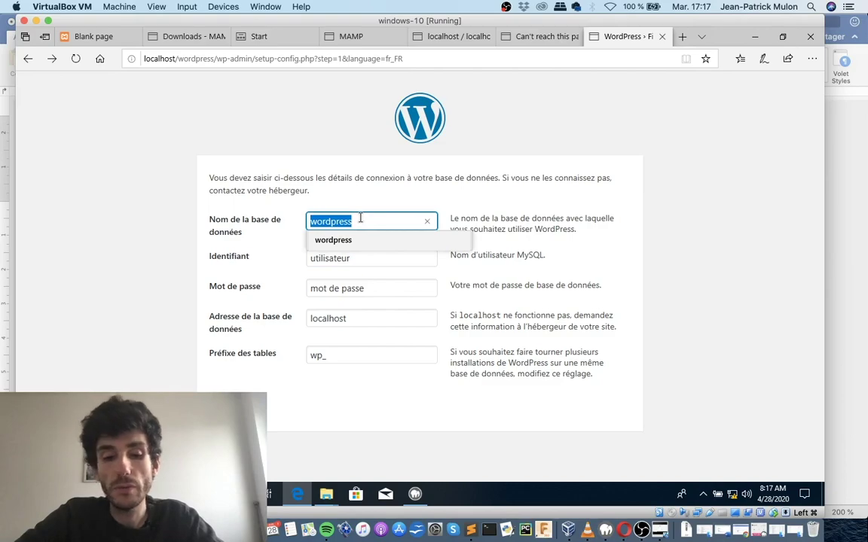
key(BackSpace)
click(360, 219)
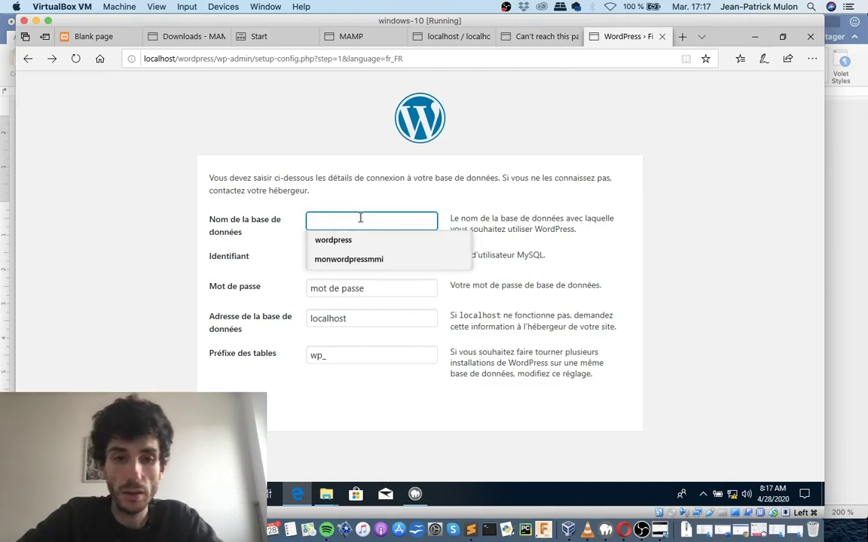
text(;)
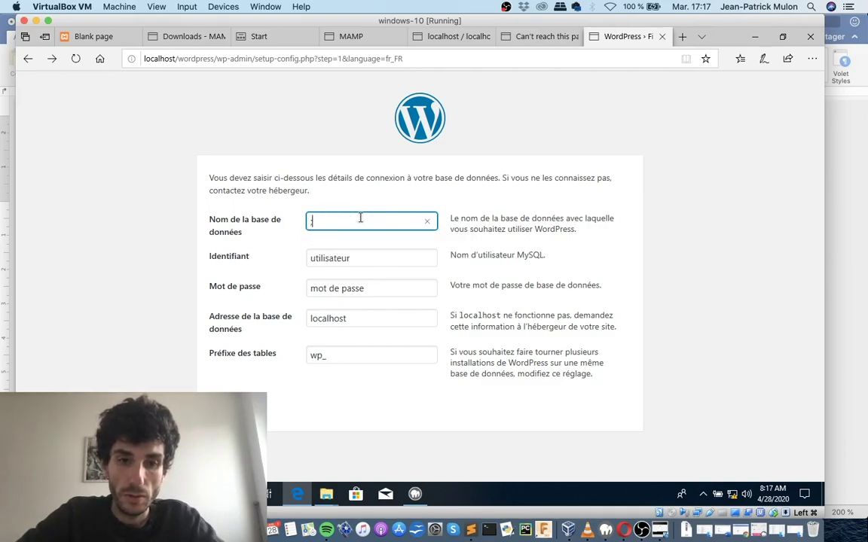
key(BackSpace)
text(m)
key(BackSpace)
text(monwordpressmmi)
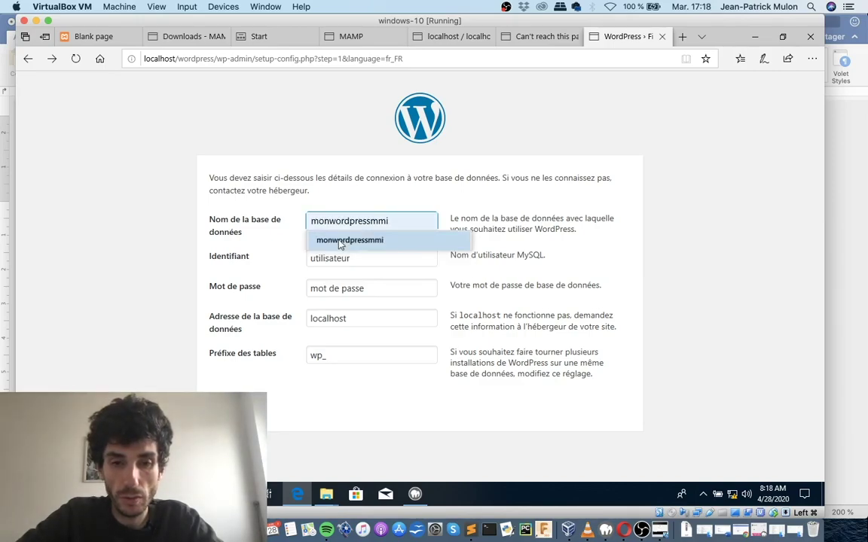
click(341, 239)
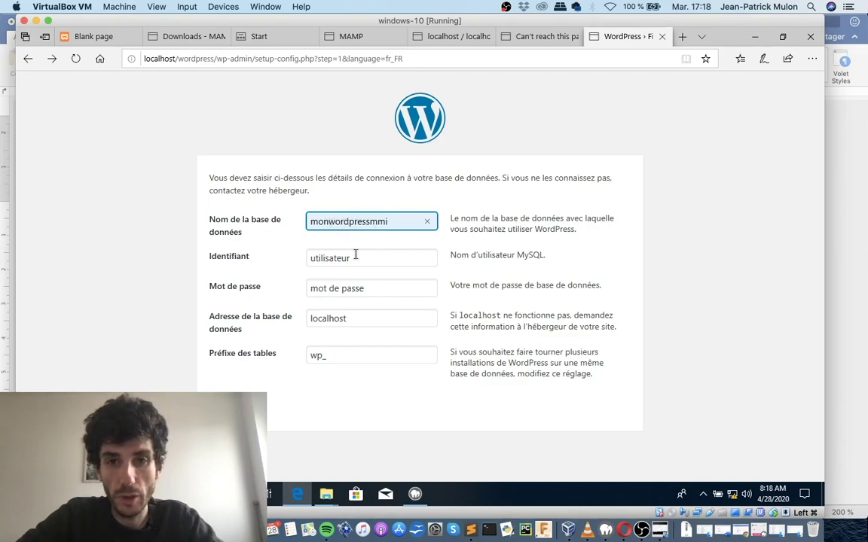
double_click(353, 258)
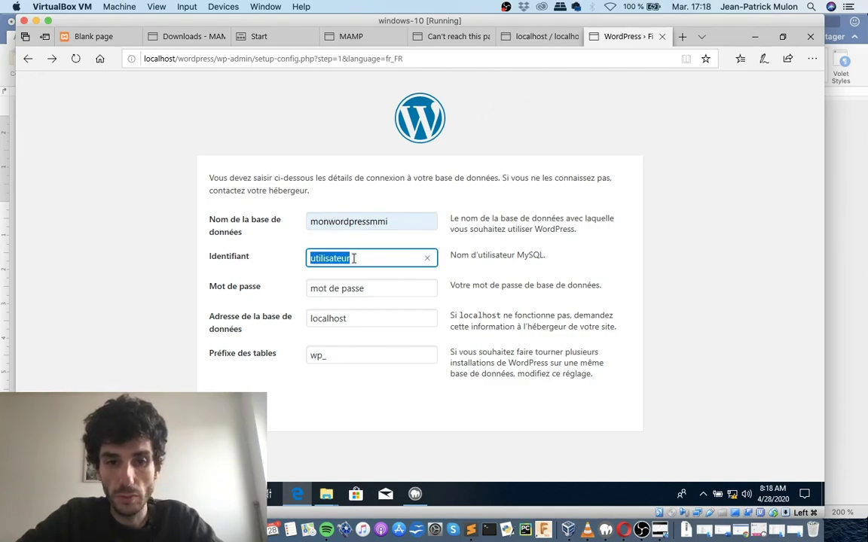
text(root)
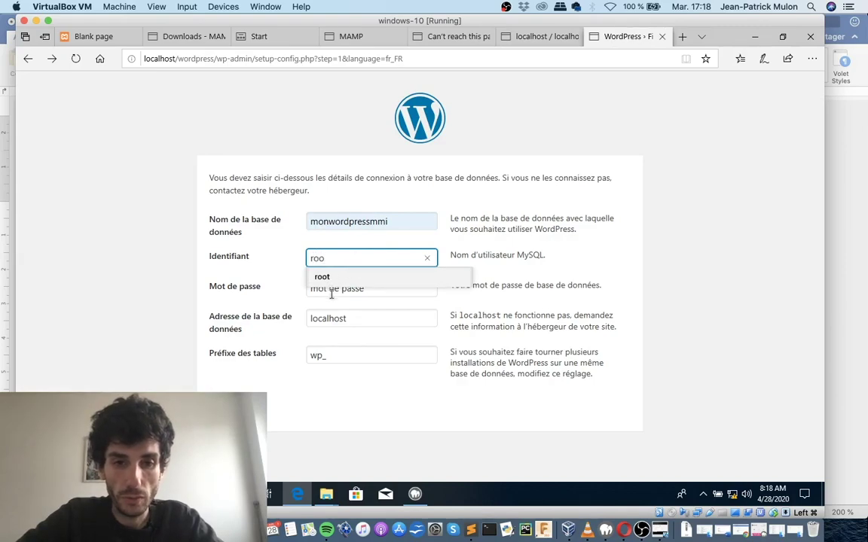
click(333, 293)
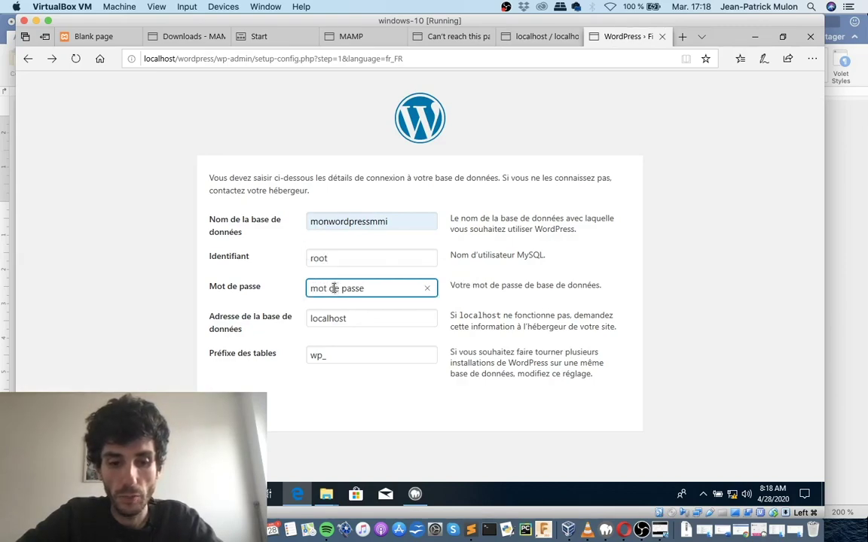
triple_click(335, 292)
text(root)
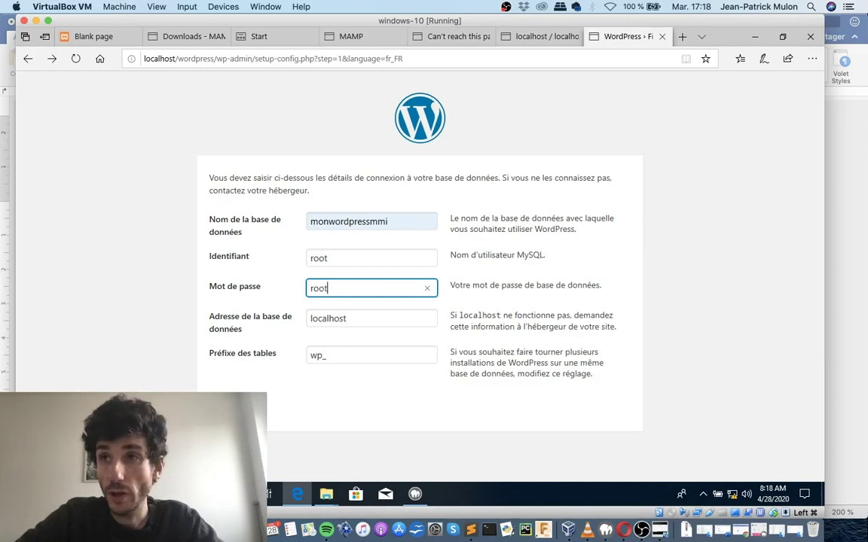
key(Return)
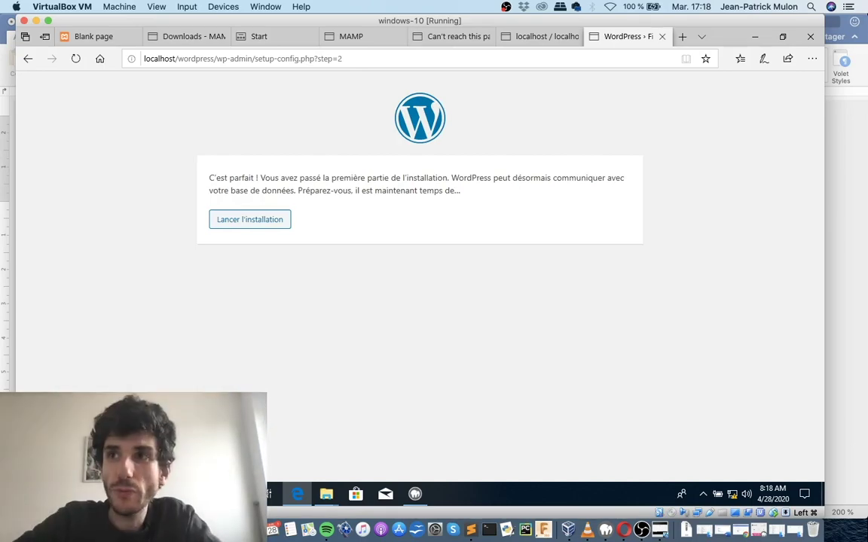
Launch the WordPress installation and enter site title 'wordpres jp' and the admin username.
click(233, 225)
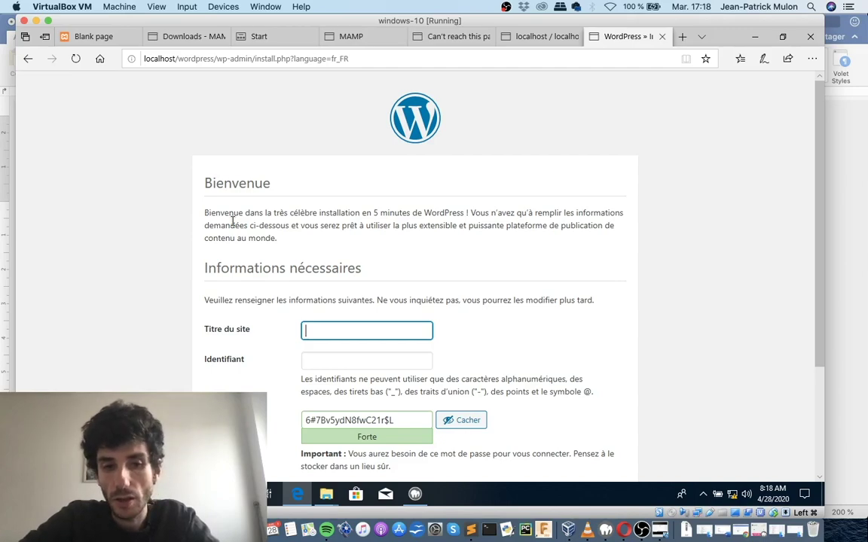
text(zor)
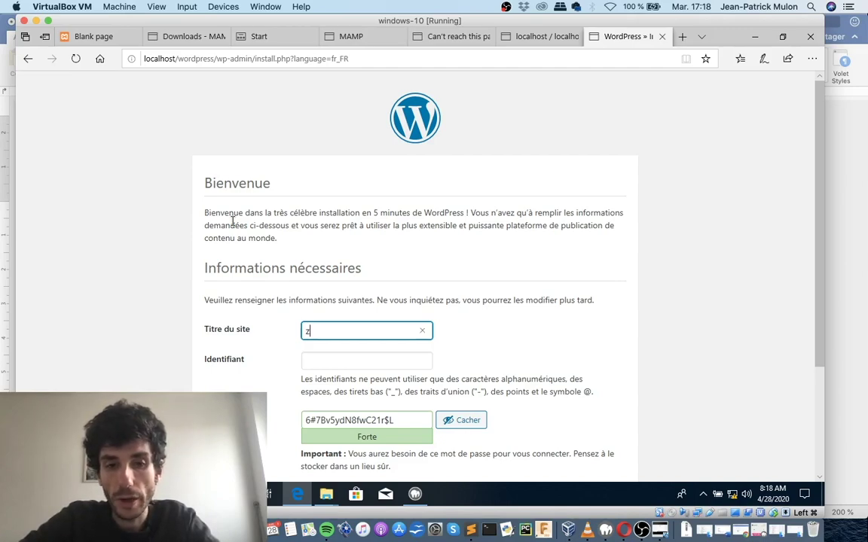
key(BackSpace)
key(BackSpace)
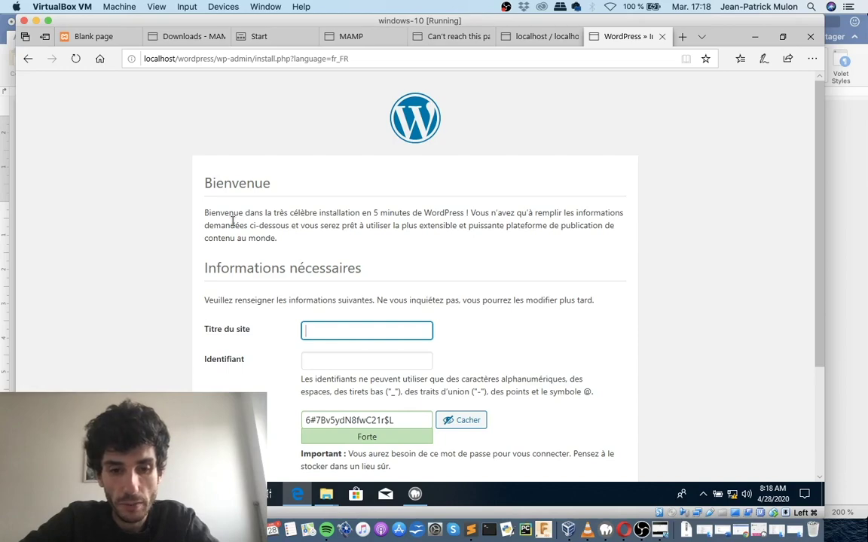
text(wordpres)
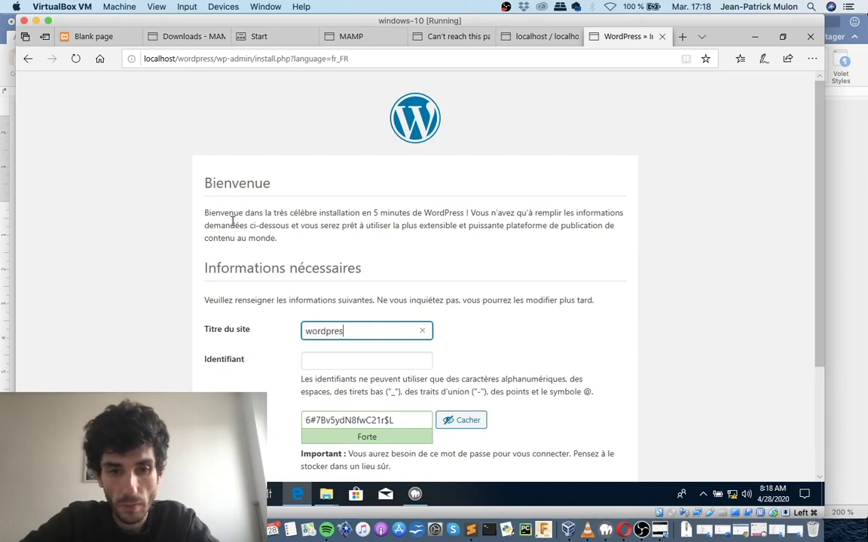
text( jp)
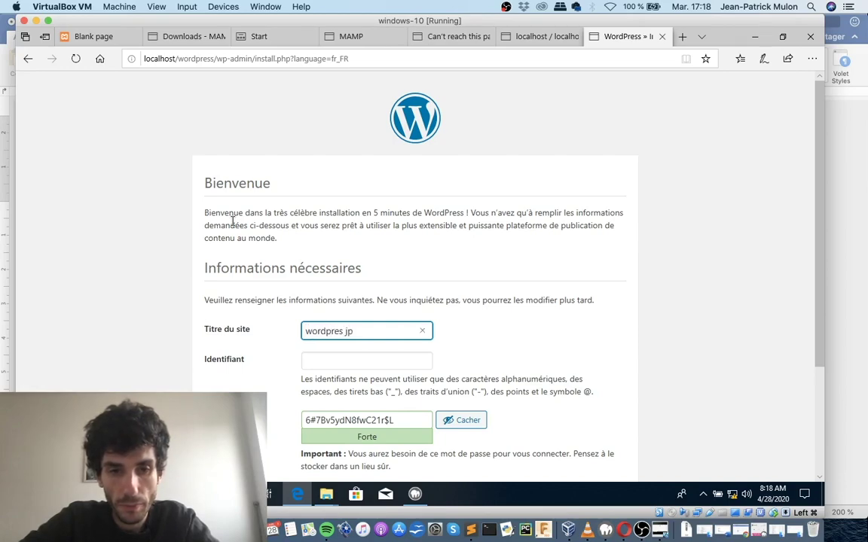
key(Tab)
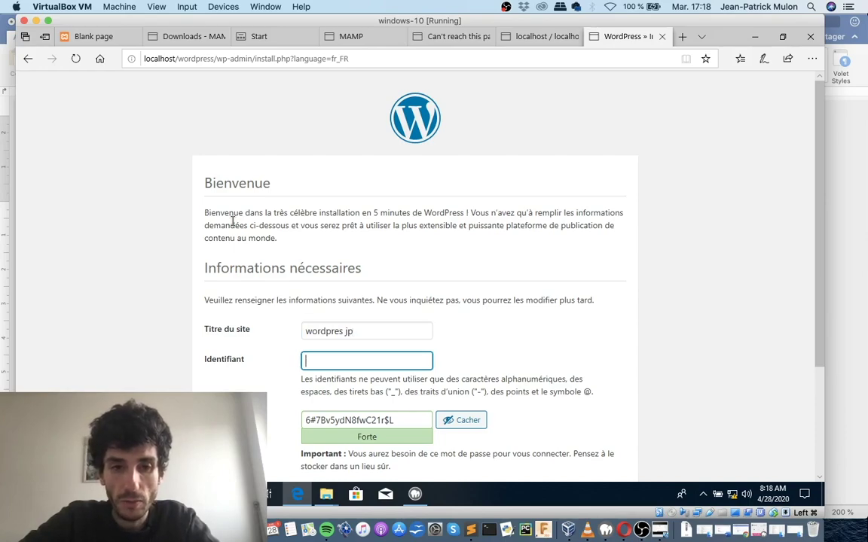
text(jpmulon)
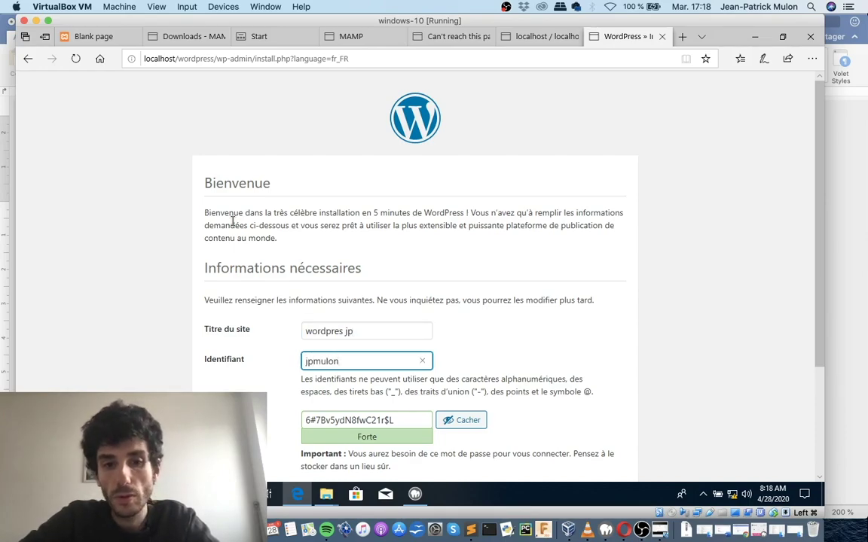
key(Tab)
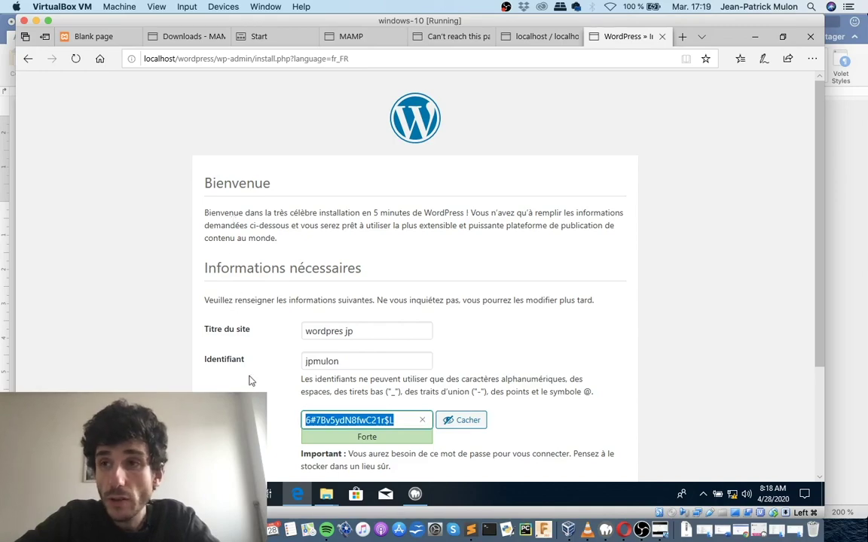
scroll(250, 381, down, 2)
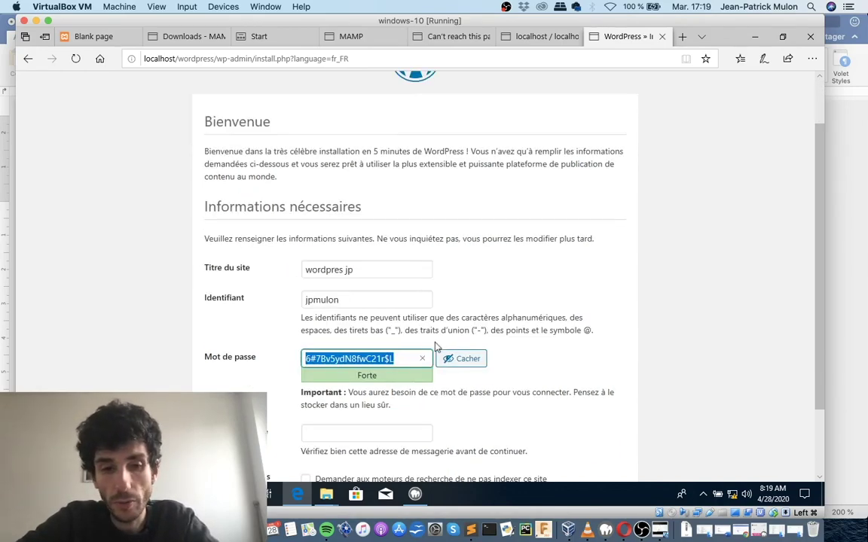
Replace the generated admin password with a very weak one and confirm using it.
click(462, 361)
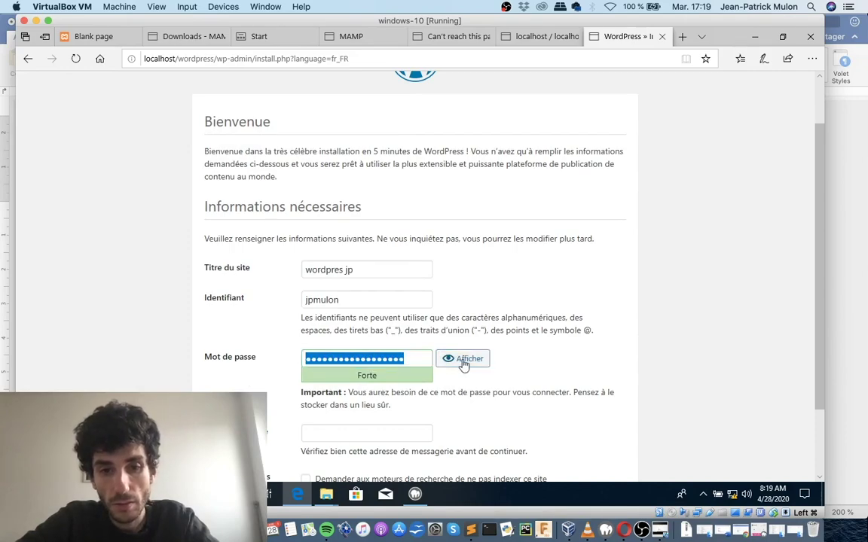
click(463, 361)
text(!@)
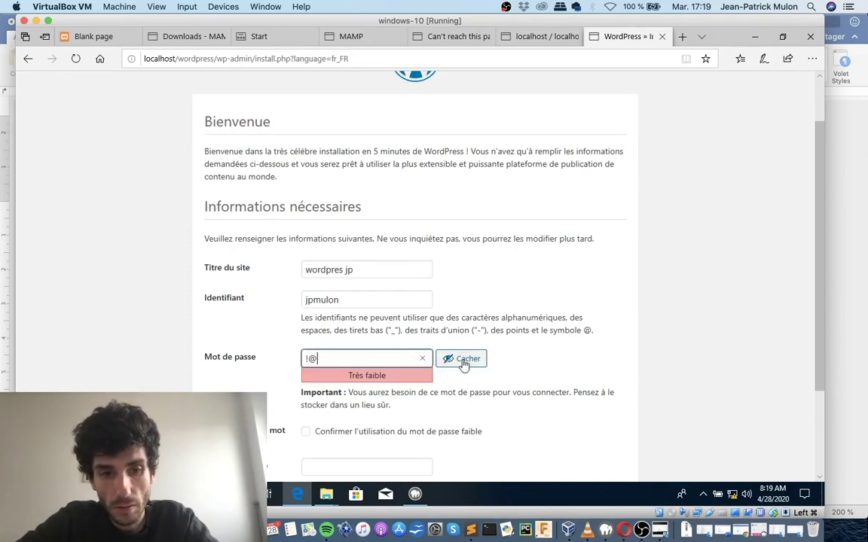
key(BackSpace)
key(BackSpace)
text(123)
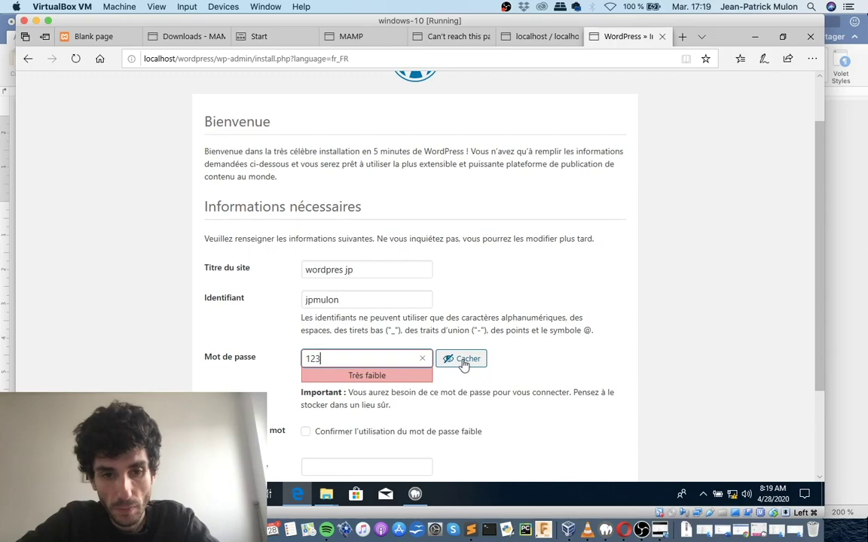
text(45)
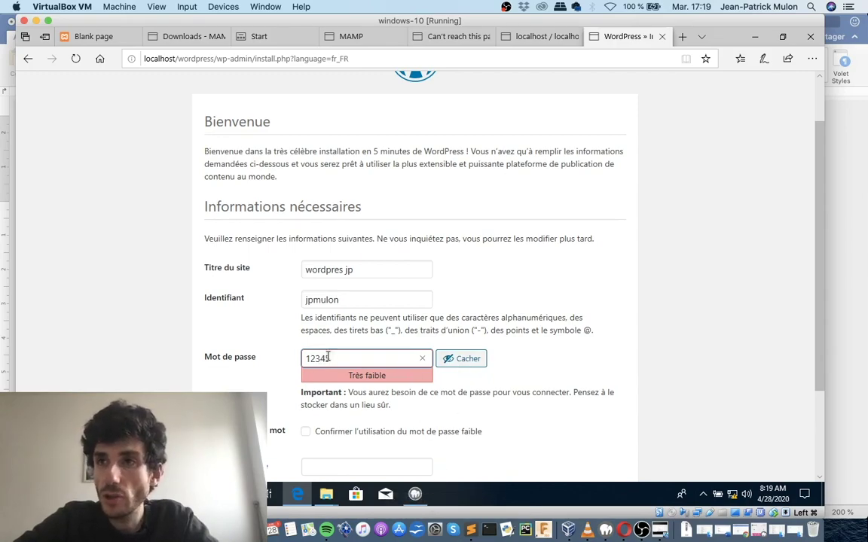
click(305, 431)
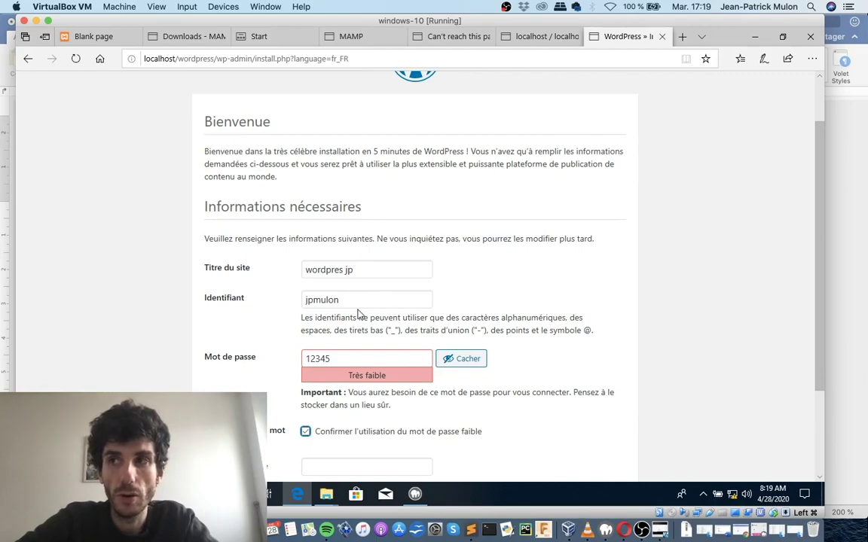
scroll(393, 391, down, 3)
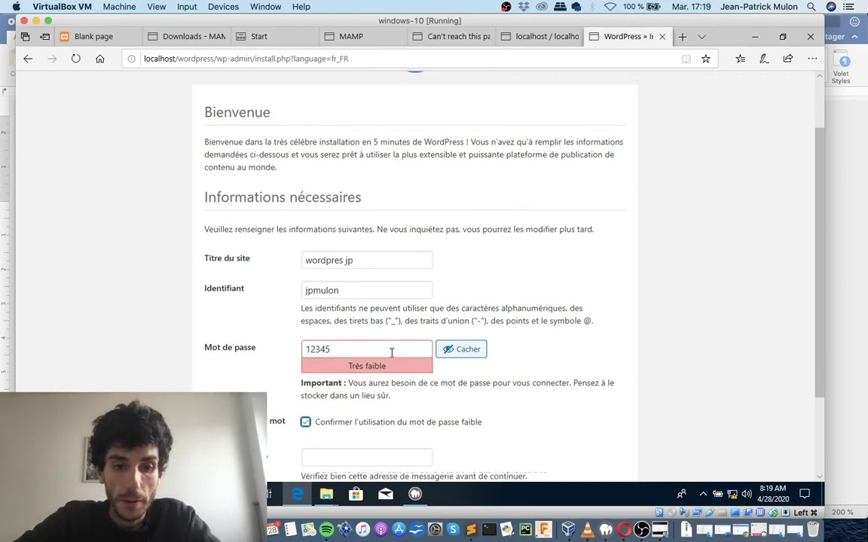
Fill in the admin e-mail address and submit the WordPress installation.
click(377, 341)
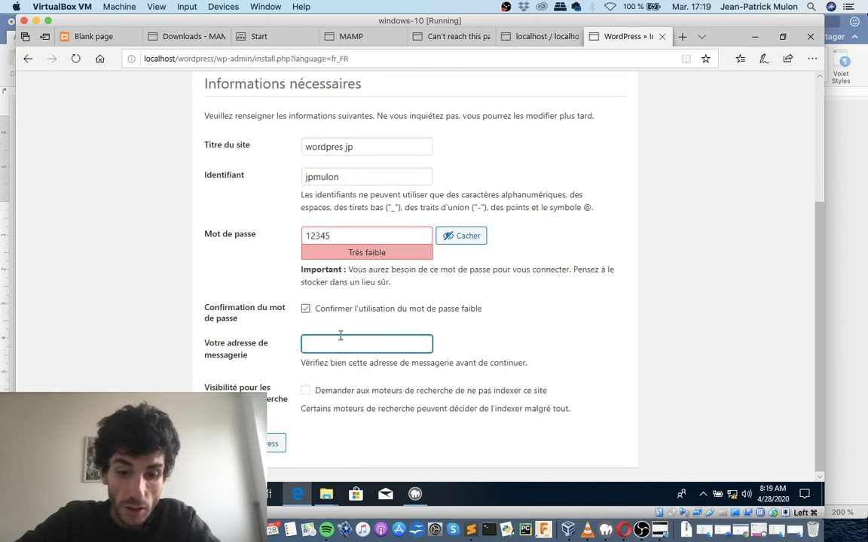
text(je)
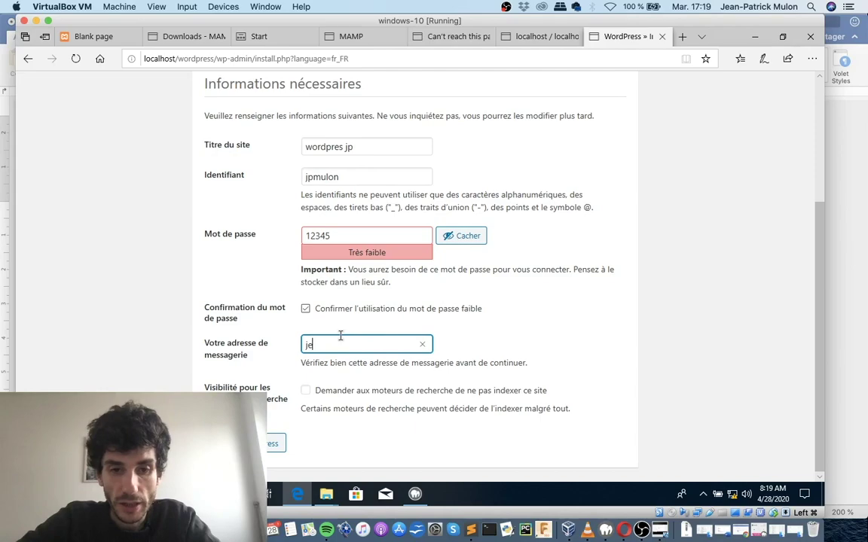
text(anpa)
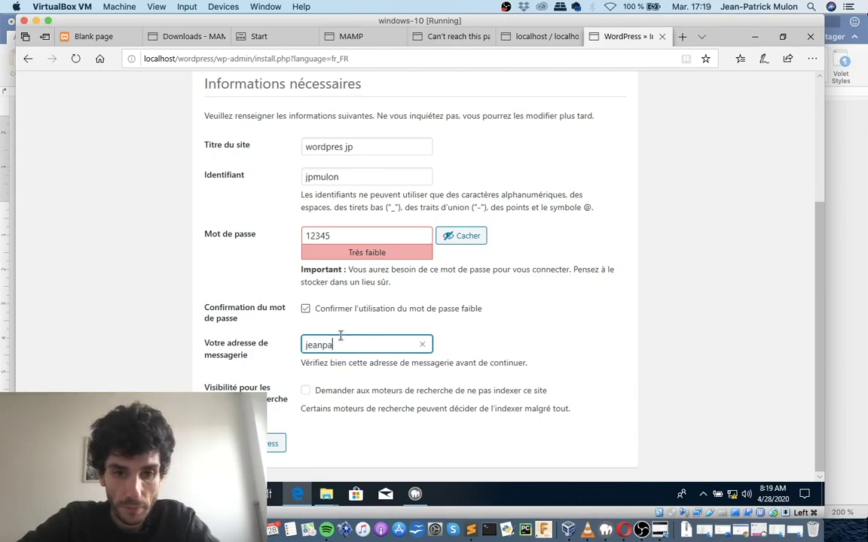
key(BackSpace)
key(BackSpace)
key(BackSpace)
key(BackSpace)
key(BackSpace)
key(BackSpace)
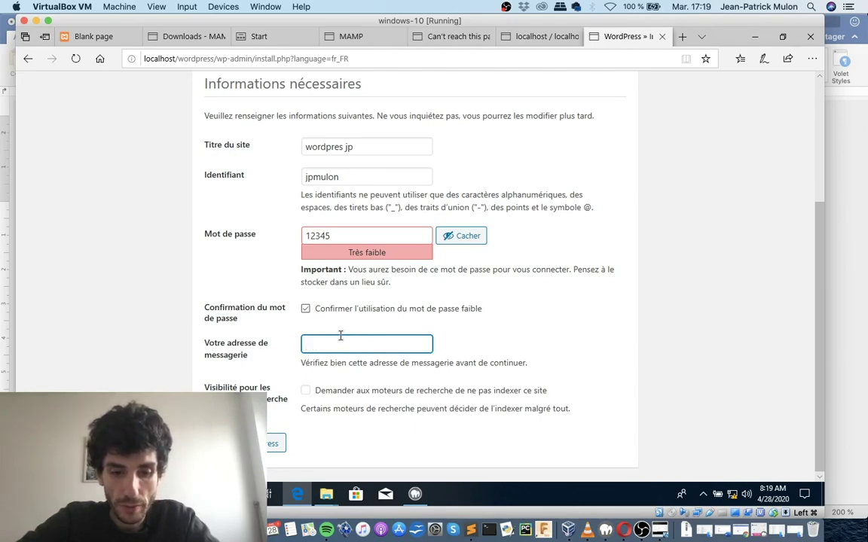
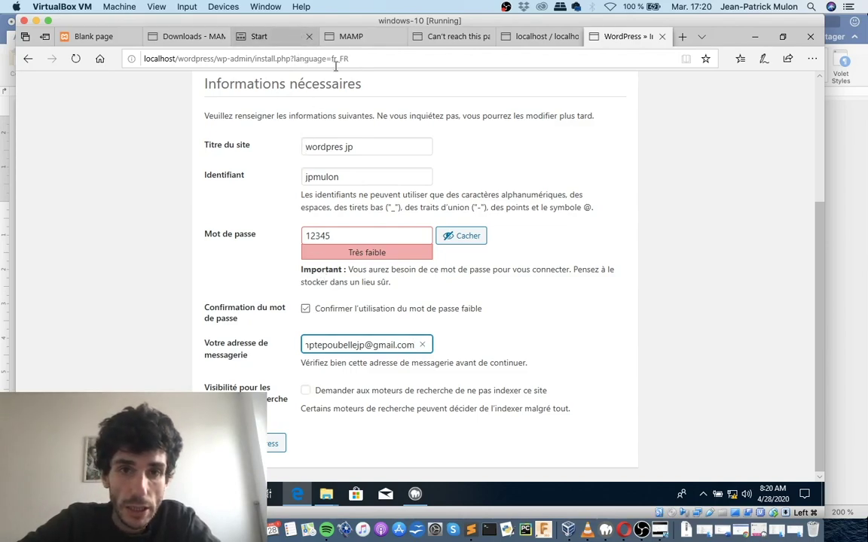
click(277, 442)
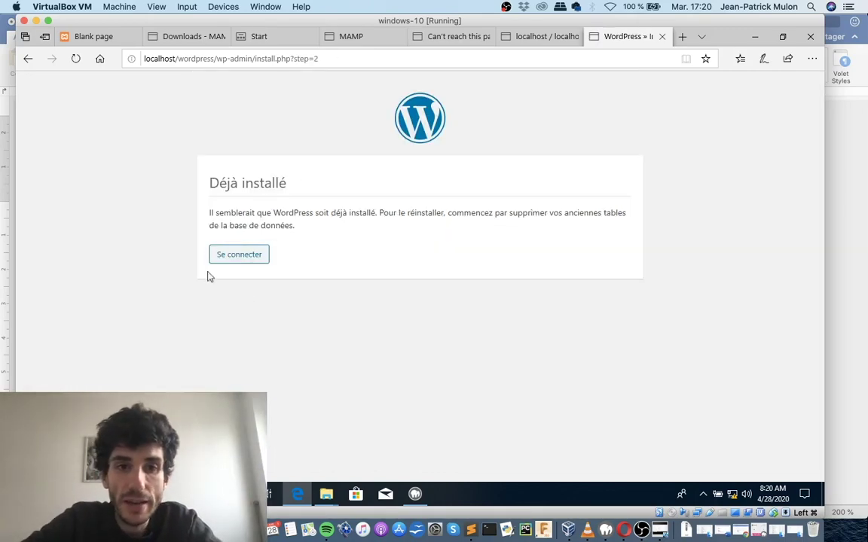
Log in with the admin username and password, letting the browser save the password.
click(242, 254)
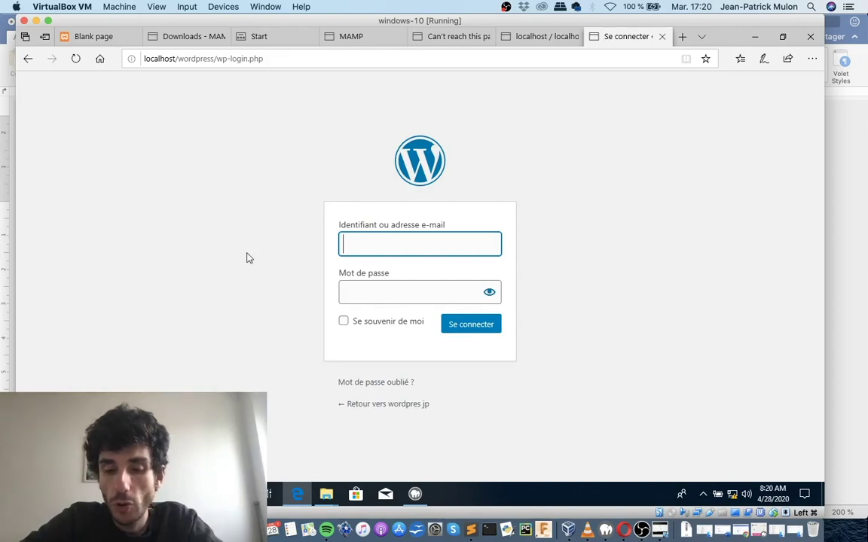
text(jp)
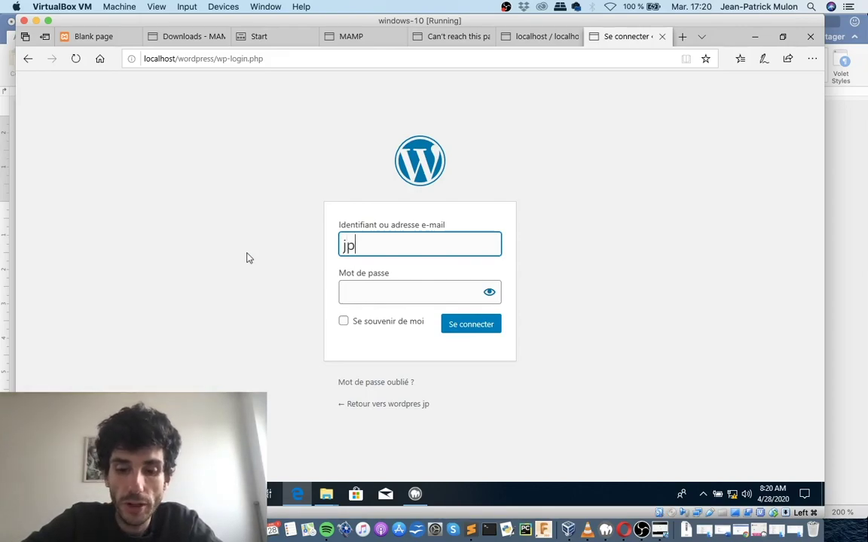
text(mulon)
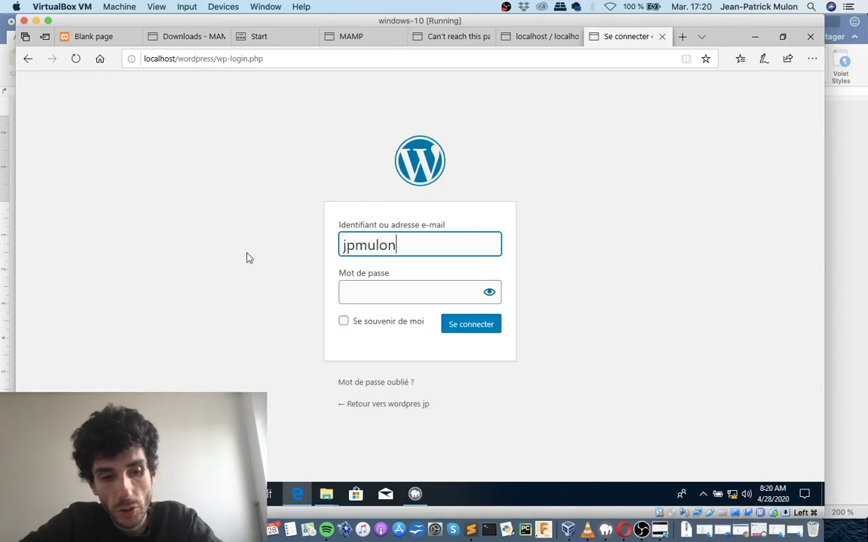
key(Tab)
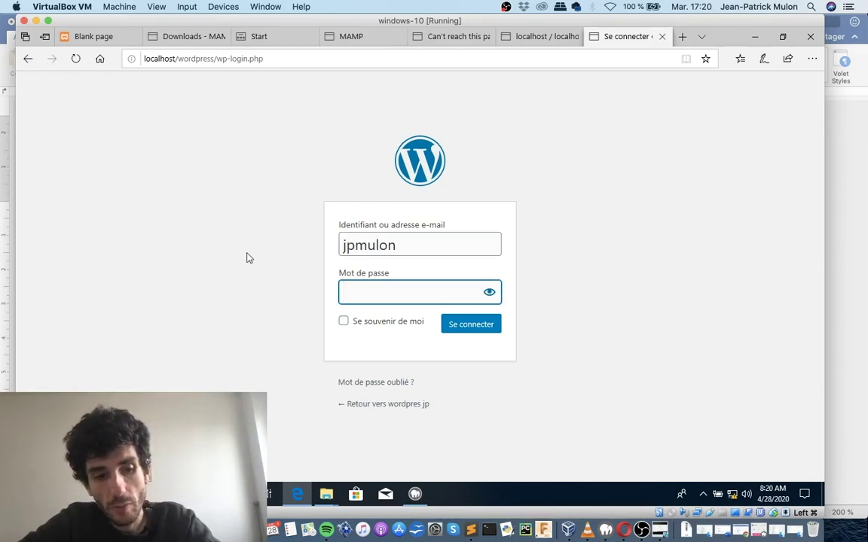
text(•••••)
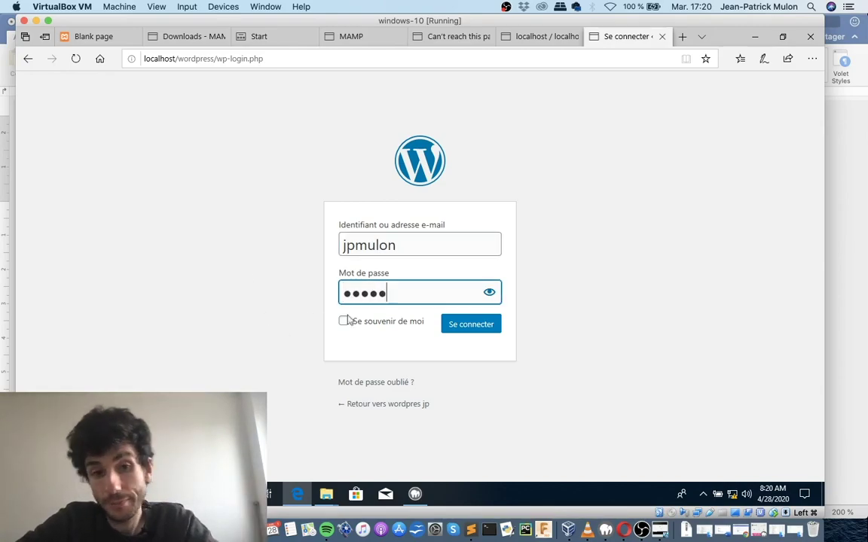
click(457, 325)
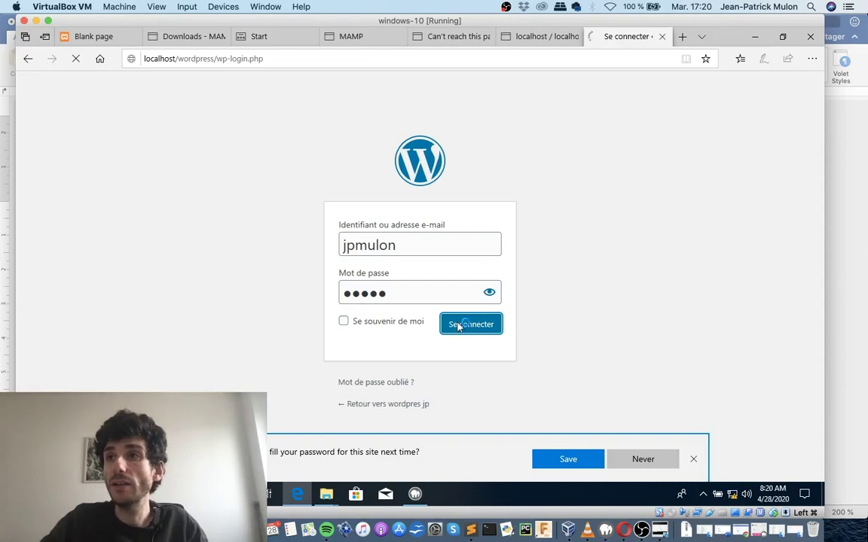
click(587, 462)
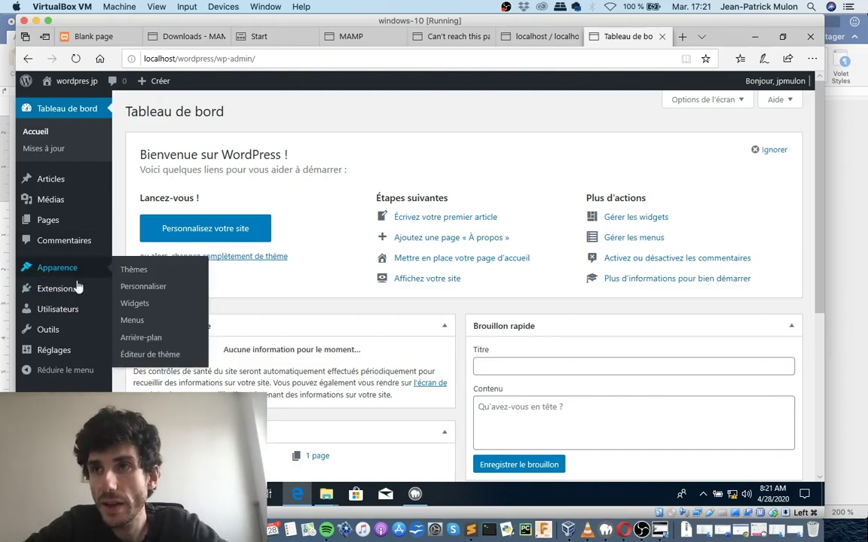
Switch to the Mac's Opera browser showing the WordPress admin dashboard.
mouse_move(93, 286)
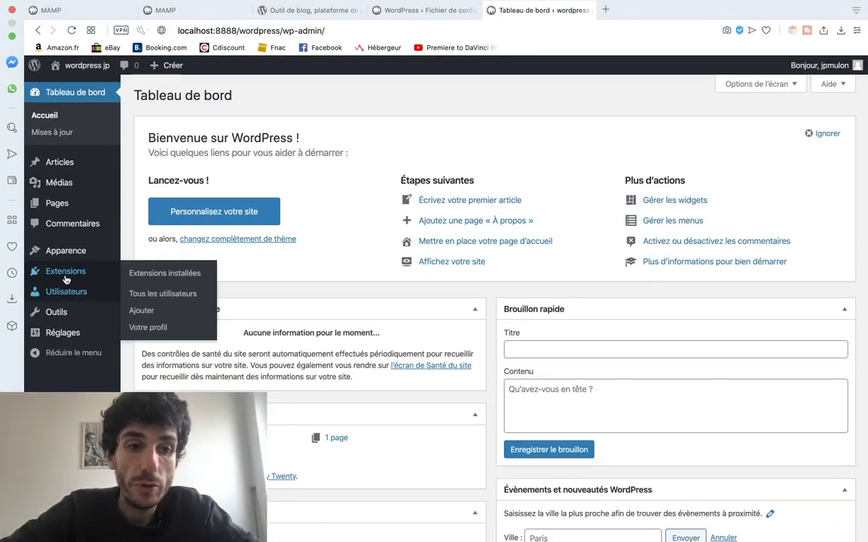
Search the extension directory for 'yoast seo', then install and activate Yoast SEO.
click(66, 275)
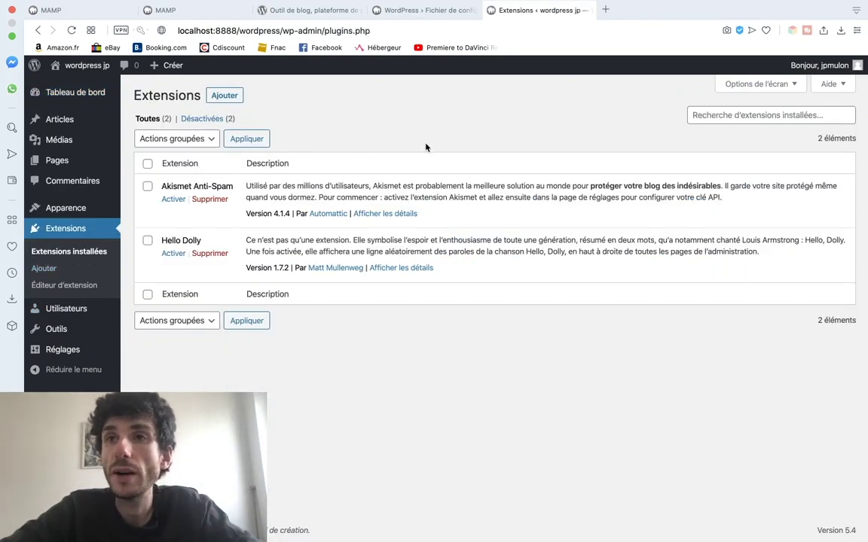
click(748, 117)
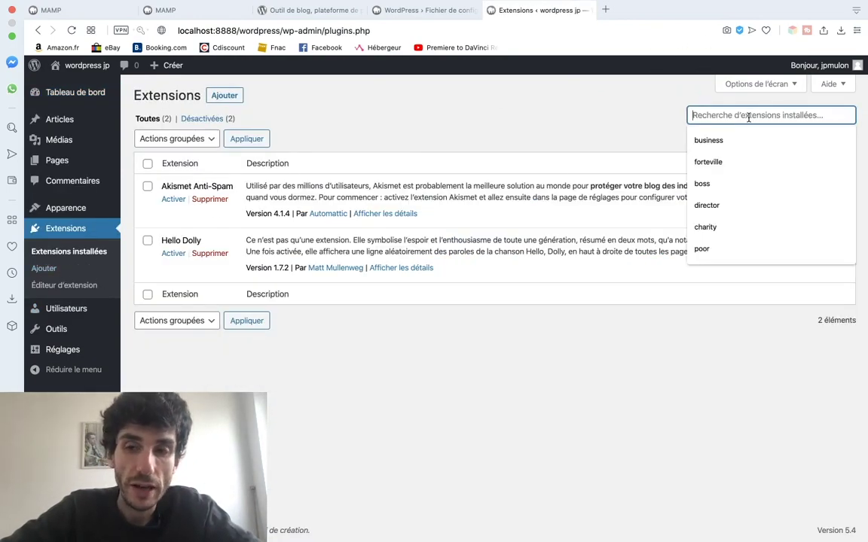
text(y)
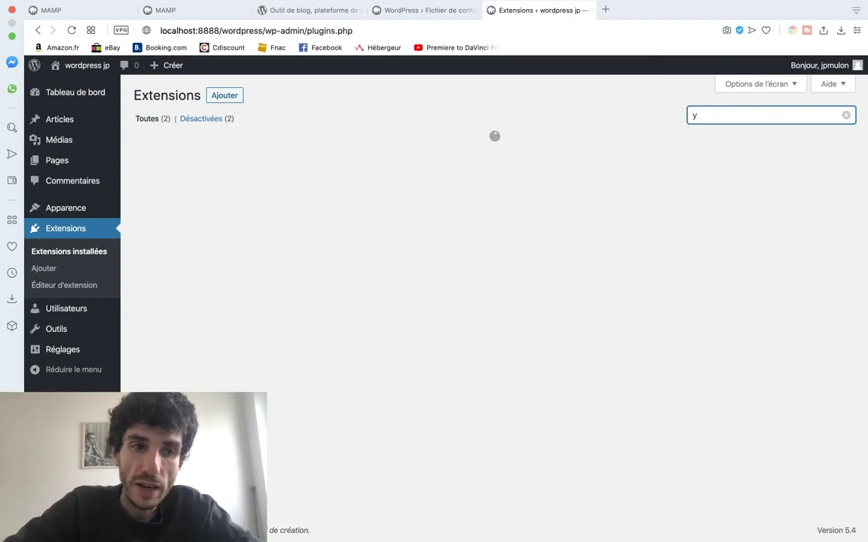
click(36, 269)
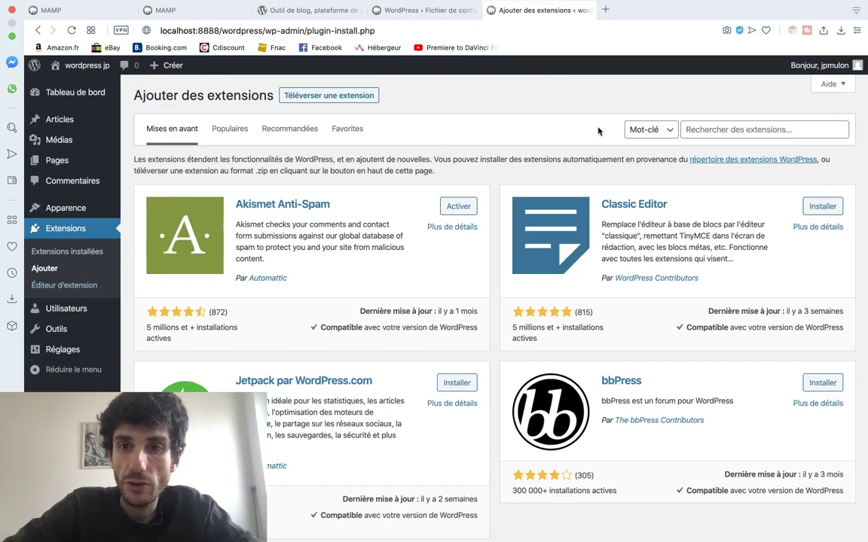
click(708, 129)
text(yoas)
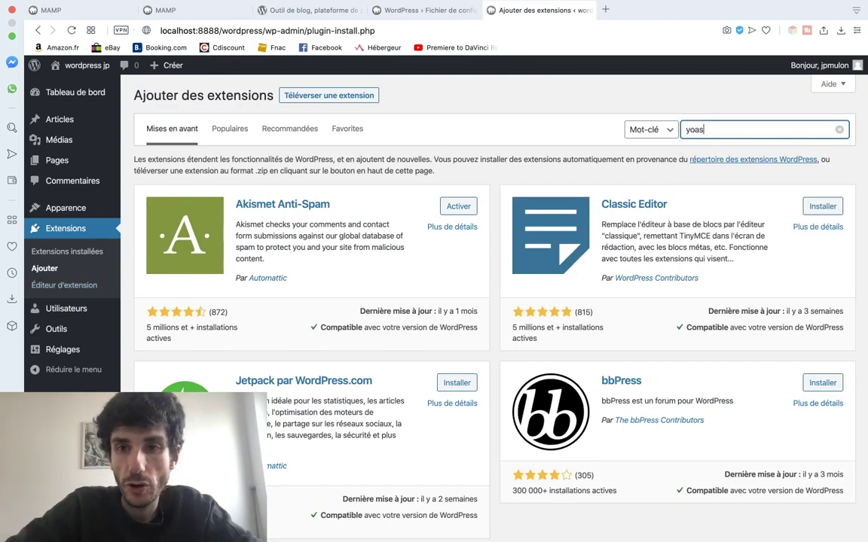
text(t seo)
key(BackSpace)
key(BackSpace)
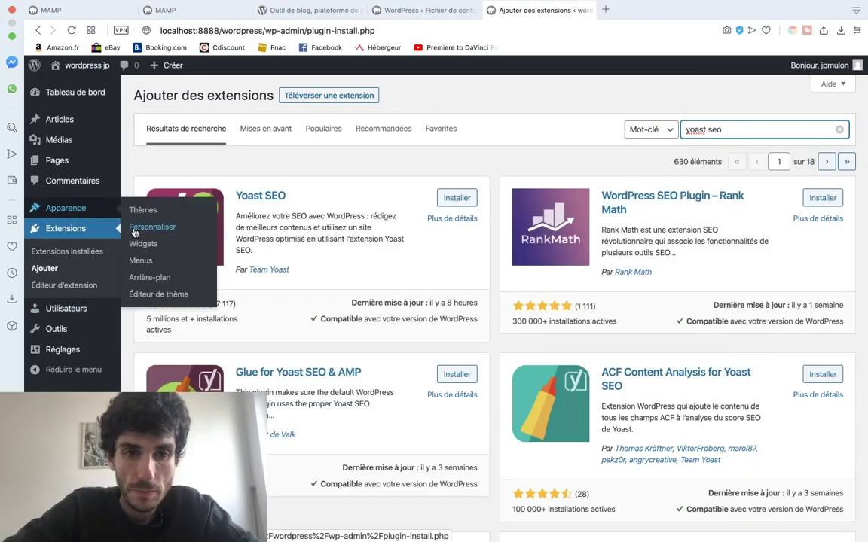
click(455, 198)
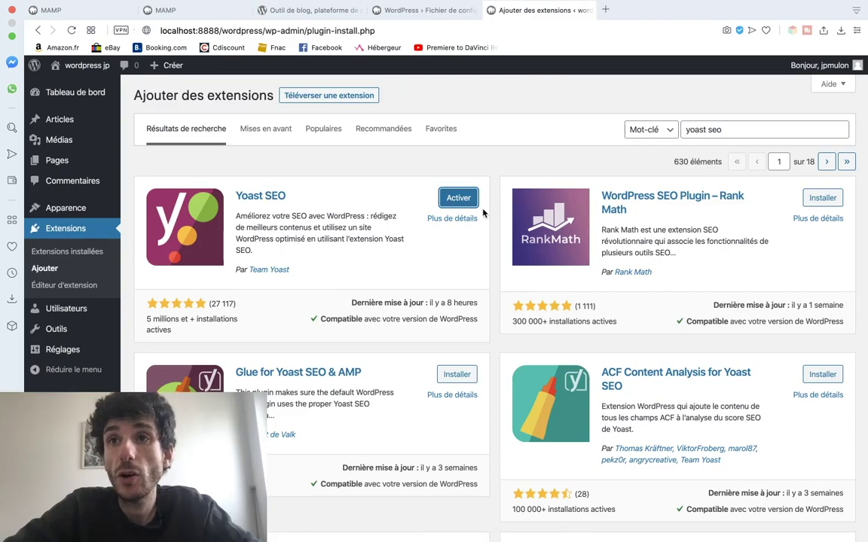
click(474, 205)
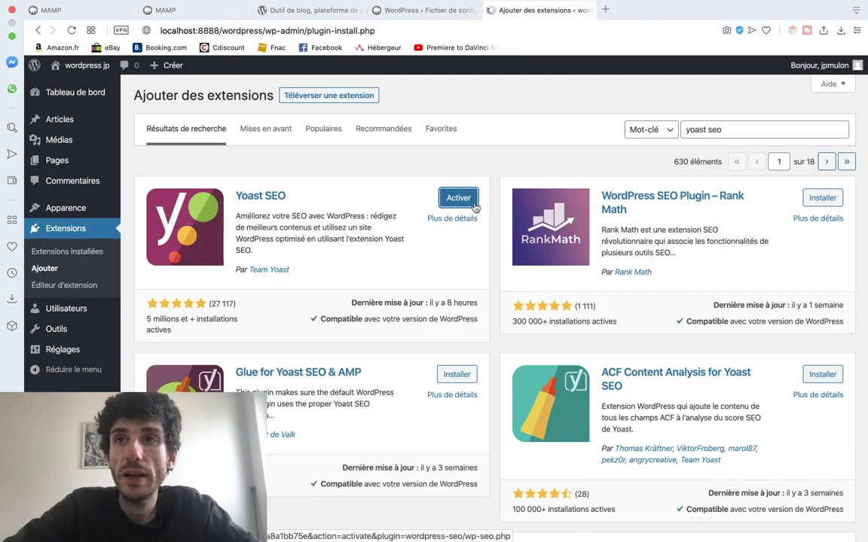